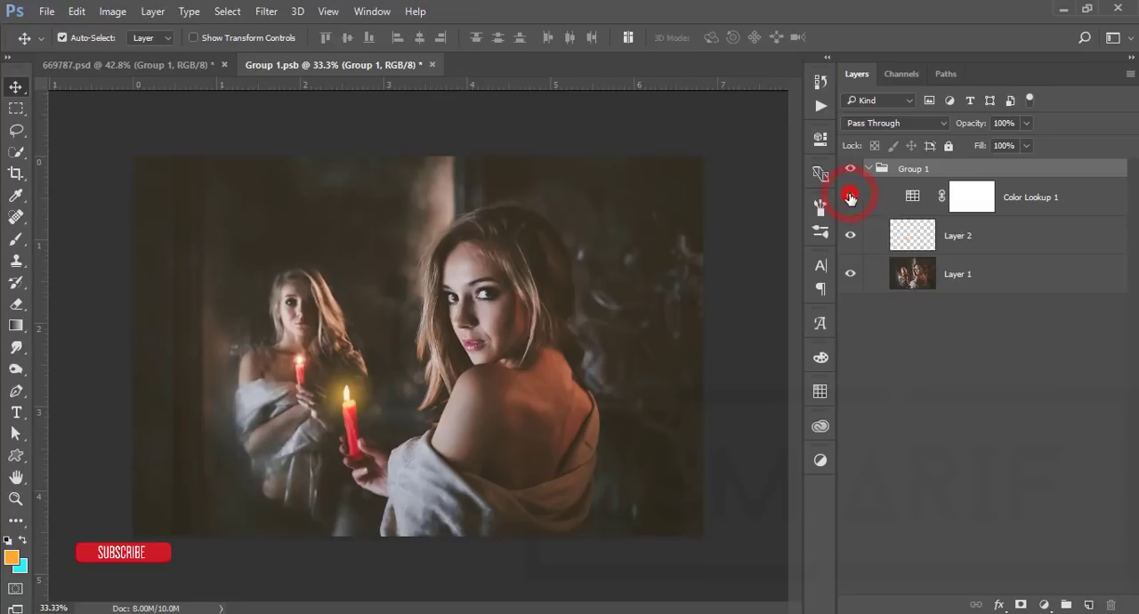
Close the Group 1.psb and 669787.psd documents without saving changes, dismissing the Java update notification
{"action": "left_click", "coordinate": [432, 64]}
{"action": "left_click", "coordinate": [573, 249]}
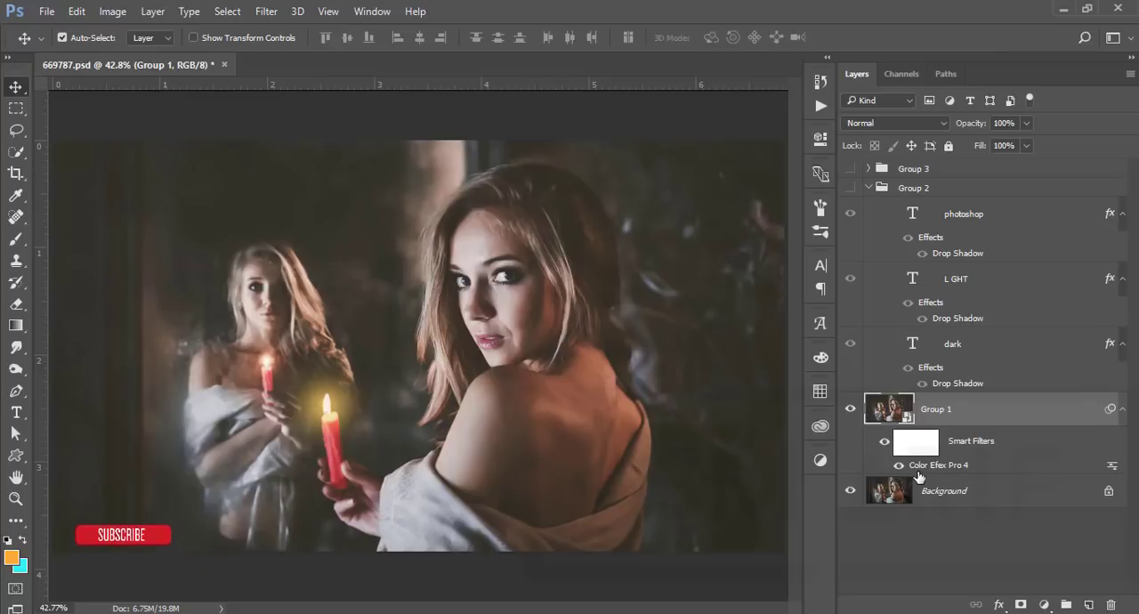
{"action": "left_click", "coordinate": [977, 442]}
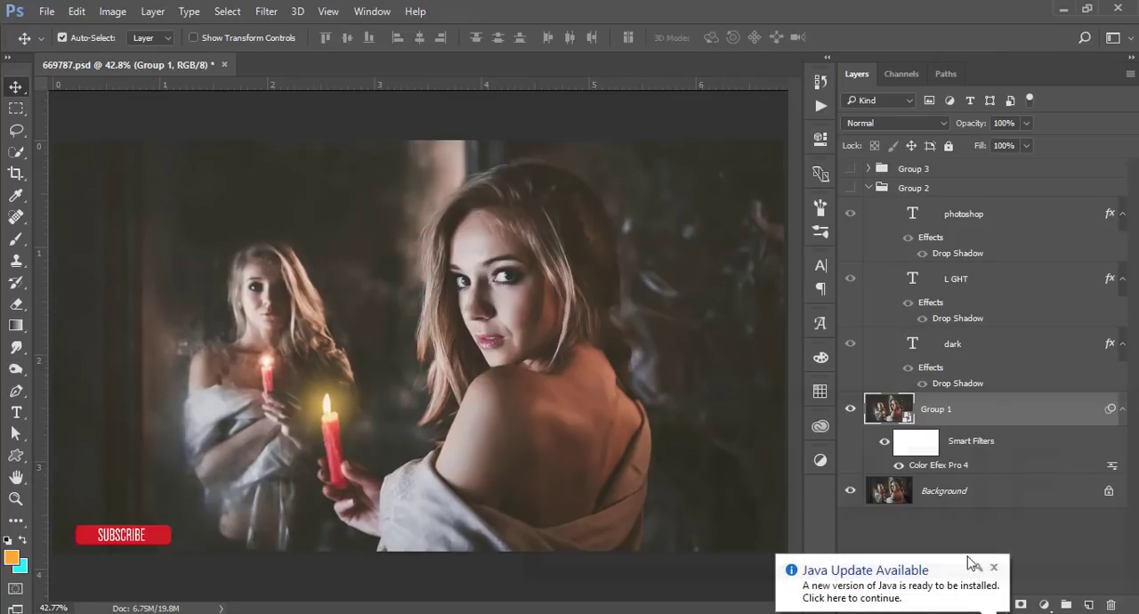
{"action": "left_click", "coordinate": [992, 565]}
{"action": "key", "text": "ctrl+w"}
{"action": "left_click", "coordinate": [574, 251]}
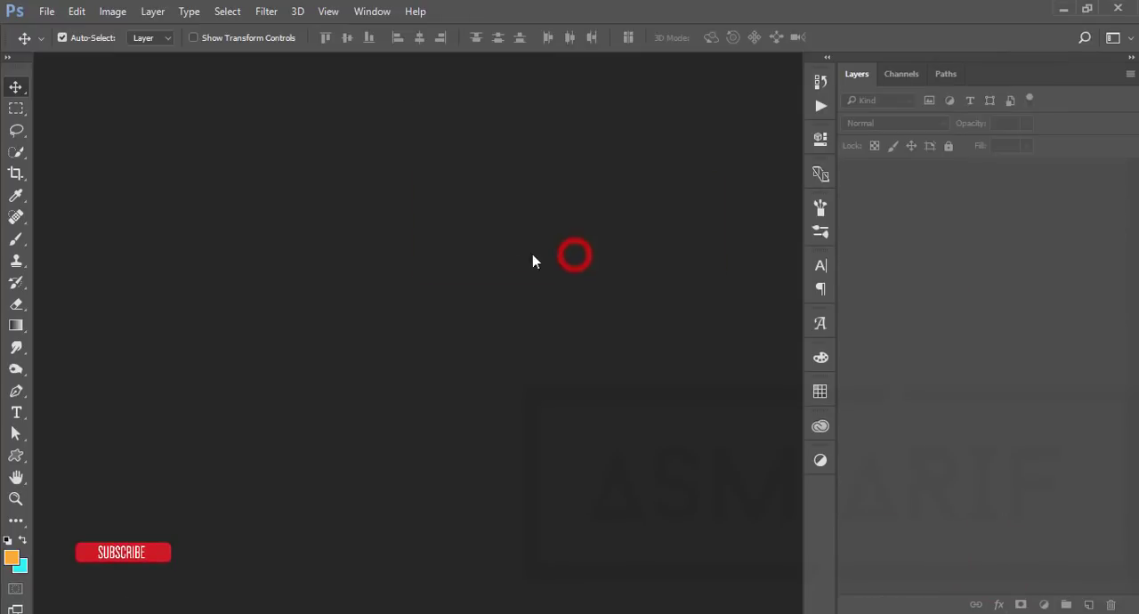
Open the photo 669787.jpg from the 21-3-19 folder in Documents
{"action": "left_click", "coordinate": [46, 12]}
{"action": "left_click", "coordinate": [57, 41]}
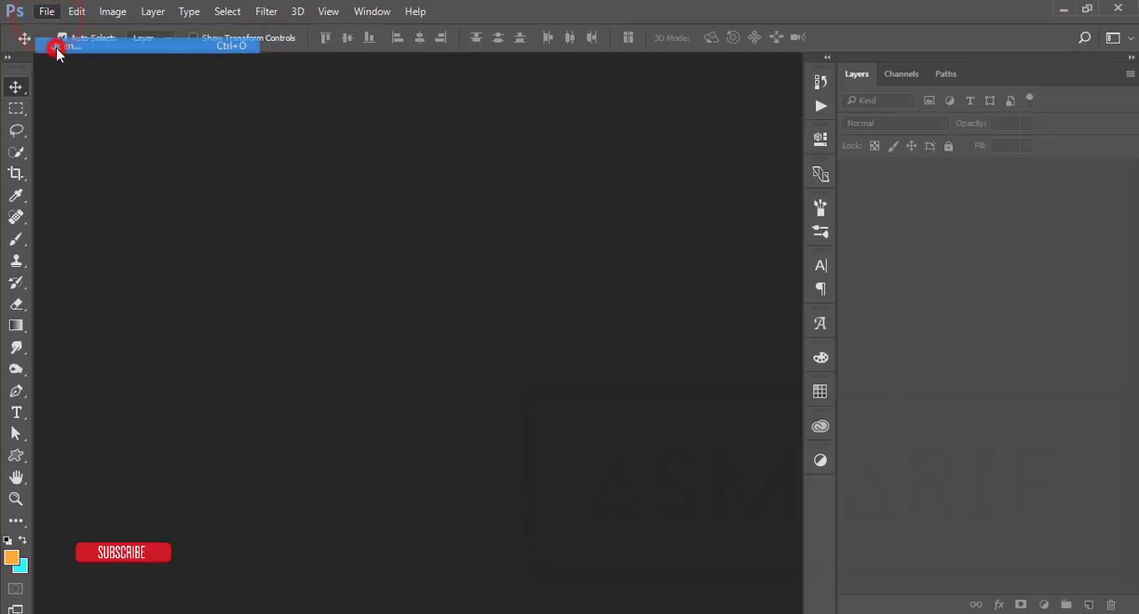
{"action": "left_click", "coordinate": [259, 140]}
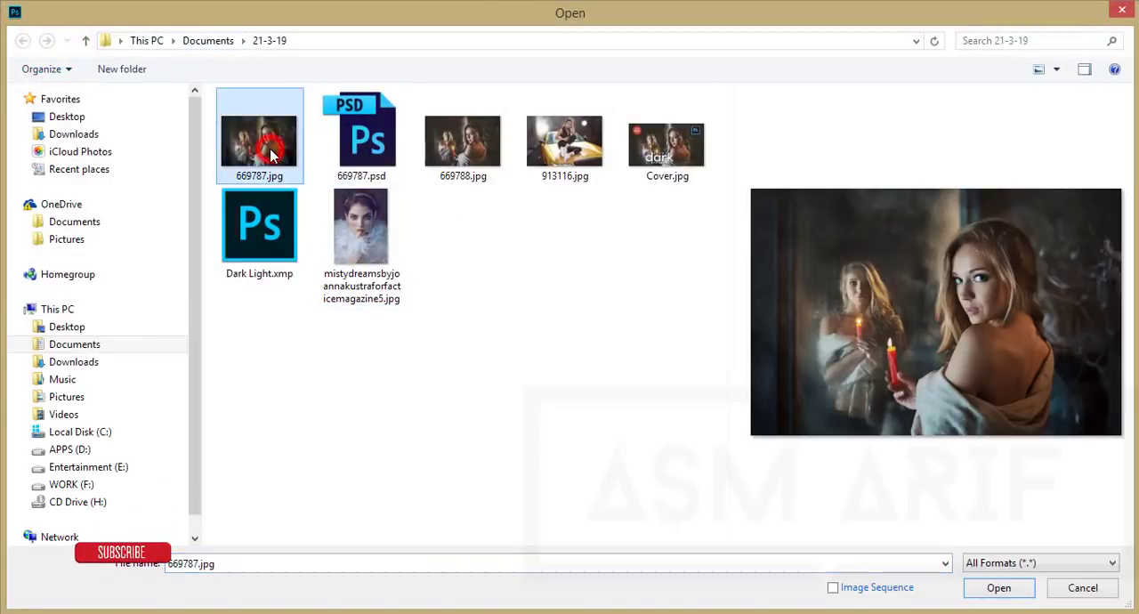
{"action": "left_click", "coordinate": [998, 588]}
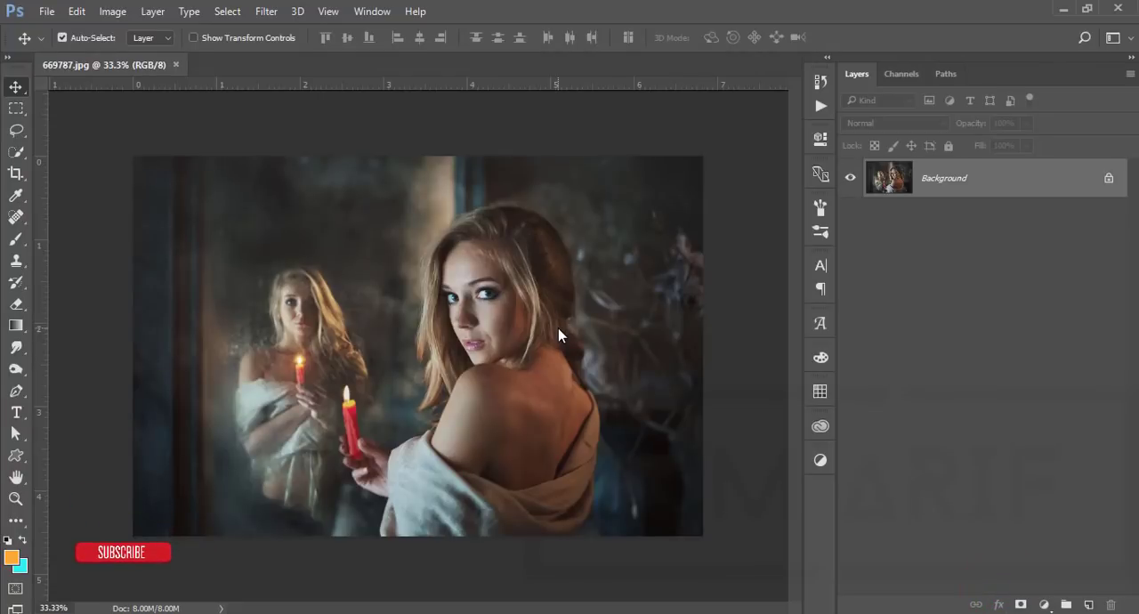
Duplicate the Background layer and open the Camera Raw Filter on the copy
{"action": "key", "text": "ctrl+0"}
{"action": "key", "text": "ctrl+j"}
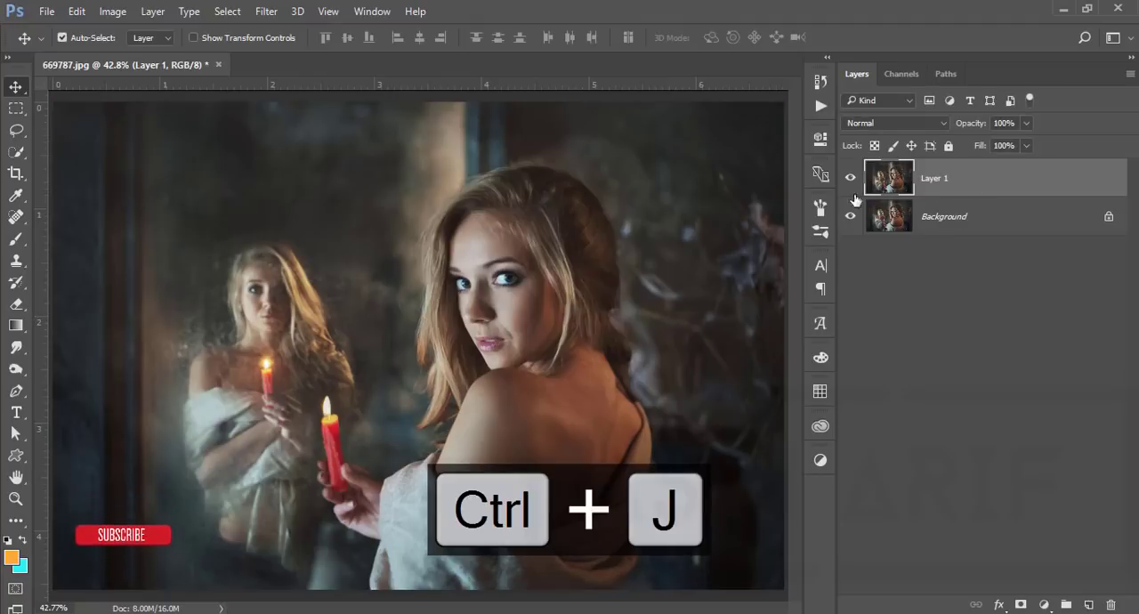
{"action": "left_click", "coordinate": [266, 12]}
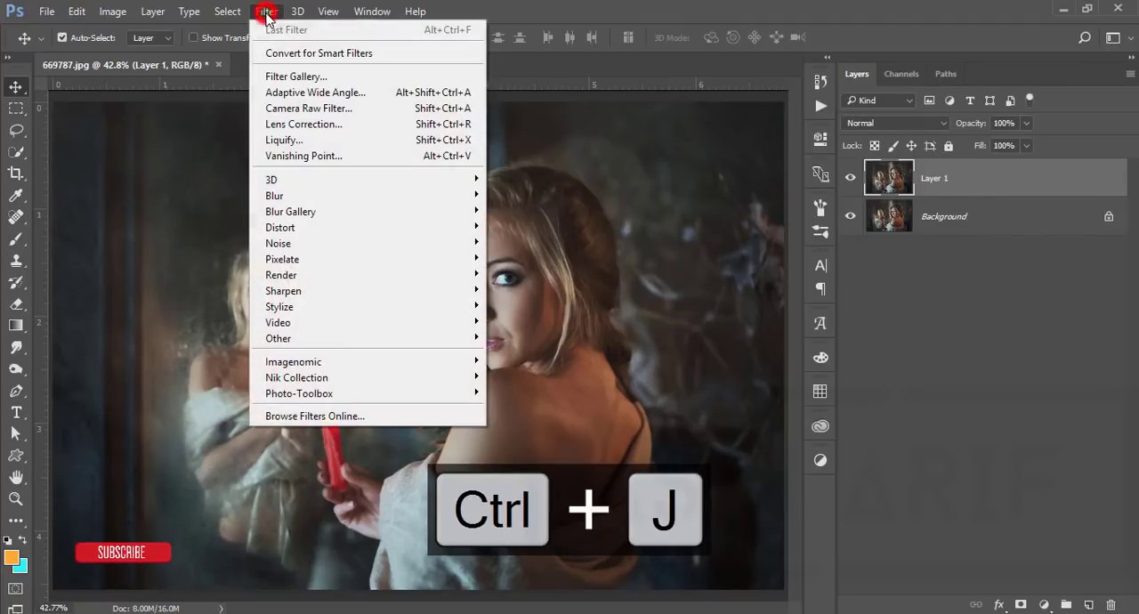
{"action": "left_click", "coordinate": [309, 109]}
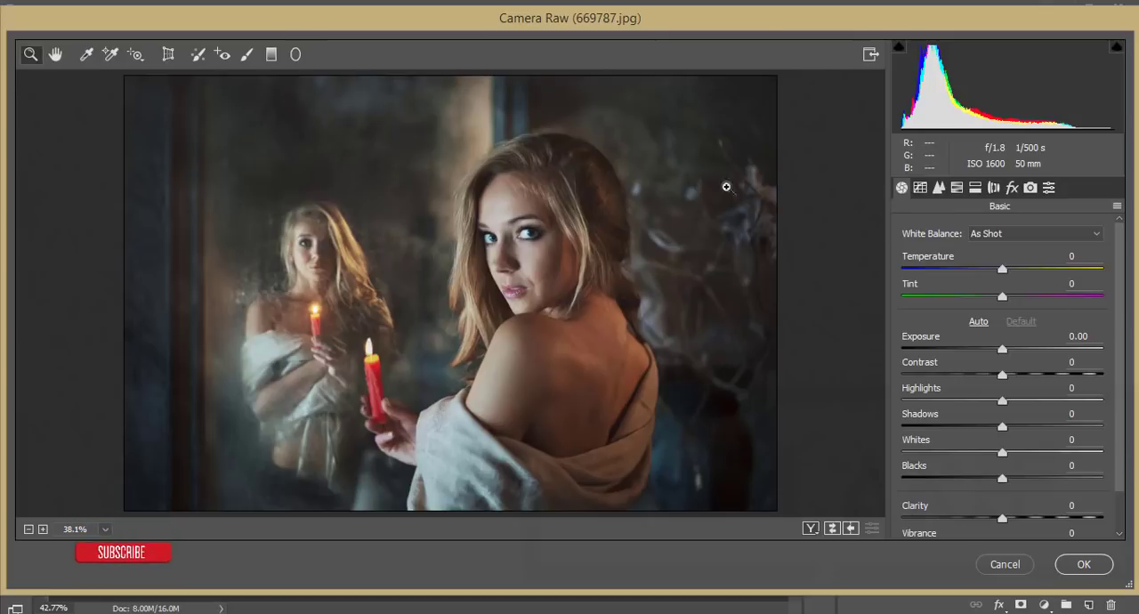
Look over the Tone Curve, Detail, HSL / Grayscale, Split Toning and Basic adjustments in Camera Raw
{"action": "left_click", "coordinate": [920, 187]}
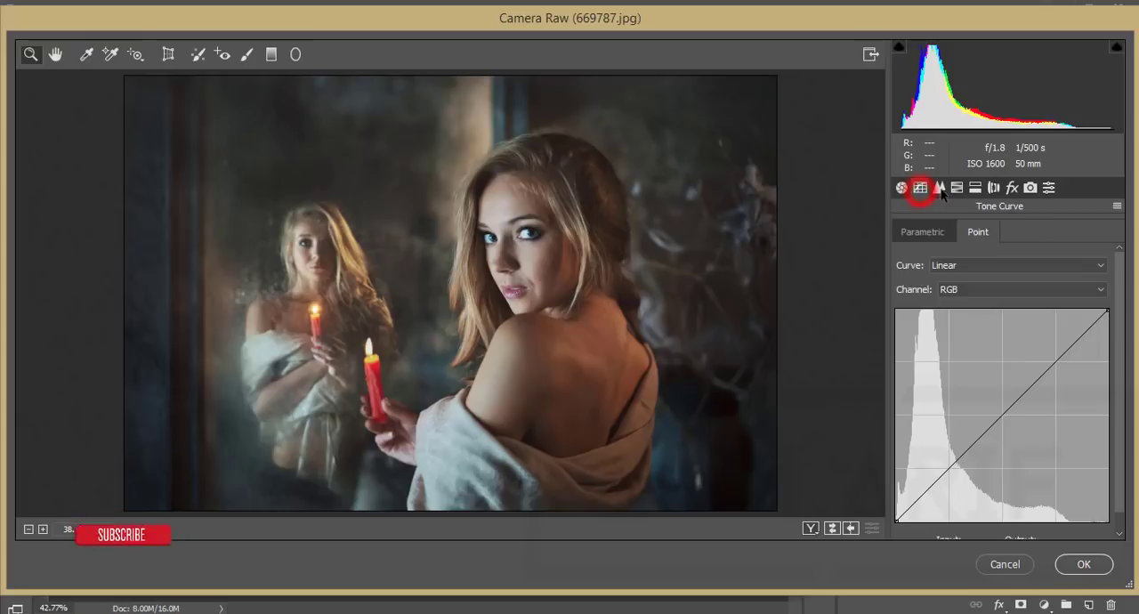
{"action": "left_click", "coordinate": [939, 187]}
{"action": "left_click", "coordinate": [957, 187]}
{"action": "left_click", "coordinate": [975, 187]}
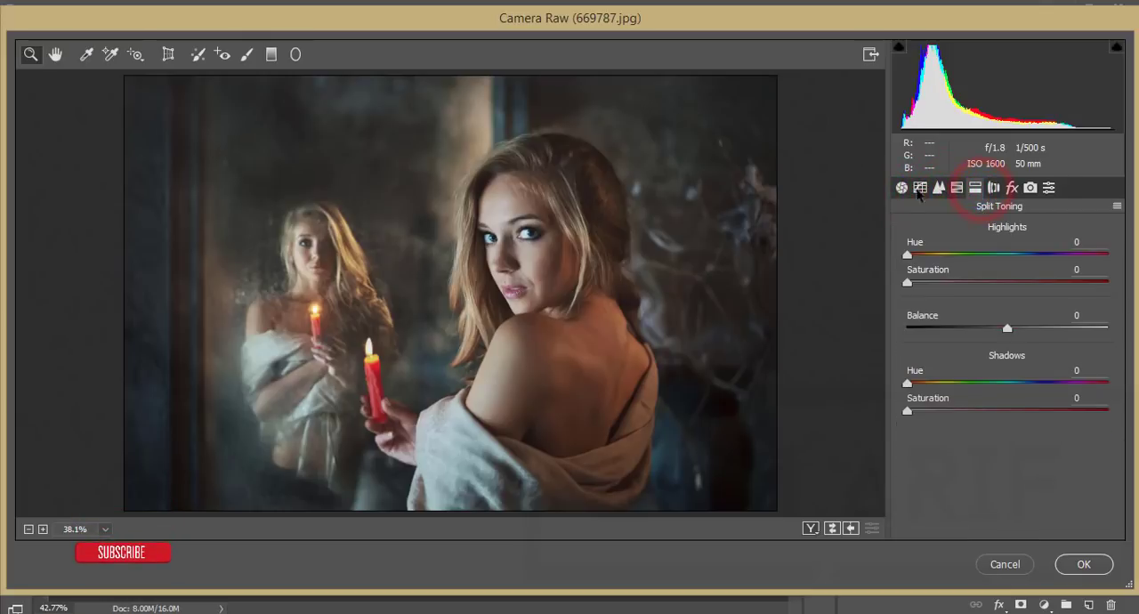
{"action": "left_click", "coordinate": [902, 187]}
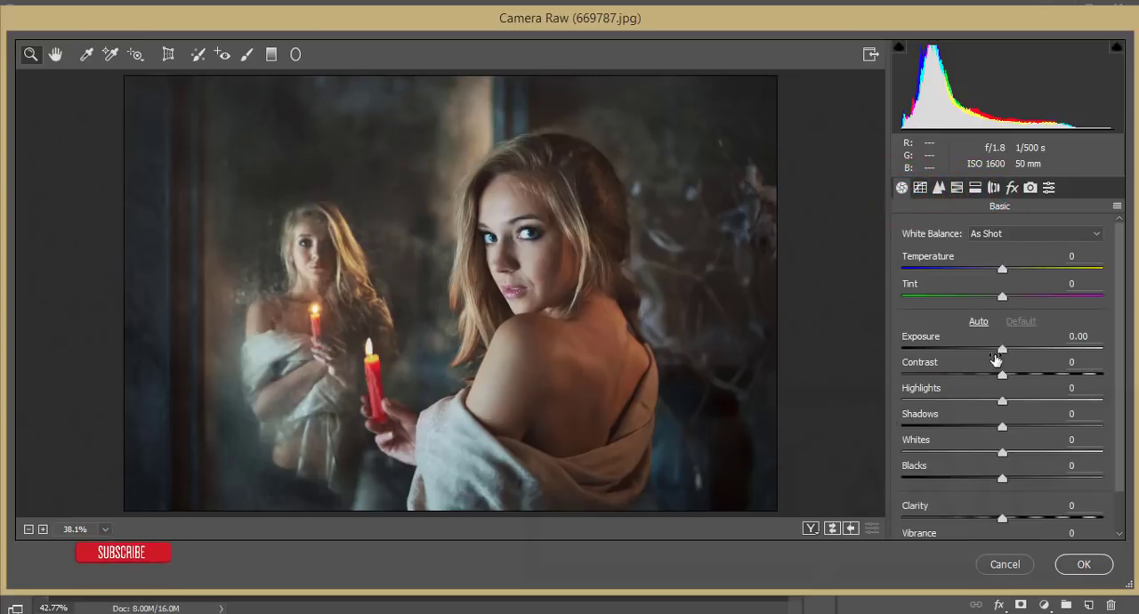
{"action": "scroll", "coordinate": [996, 358], "scroll_direction": "down", "scroll_amount": 2}
{"action": "scroll", "coordinate": [997, 358], "scroll_direction": "down", "scroll_amount": 1}
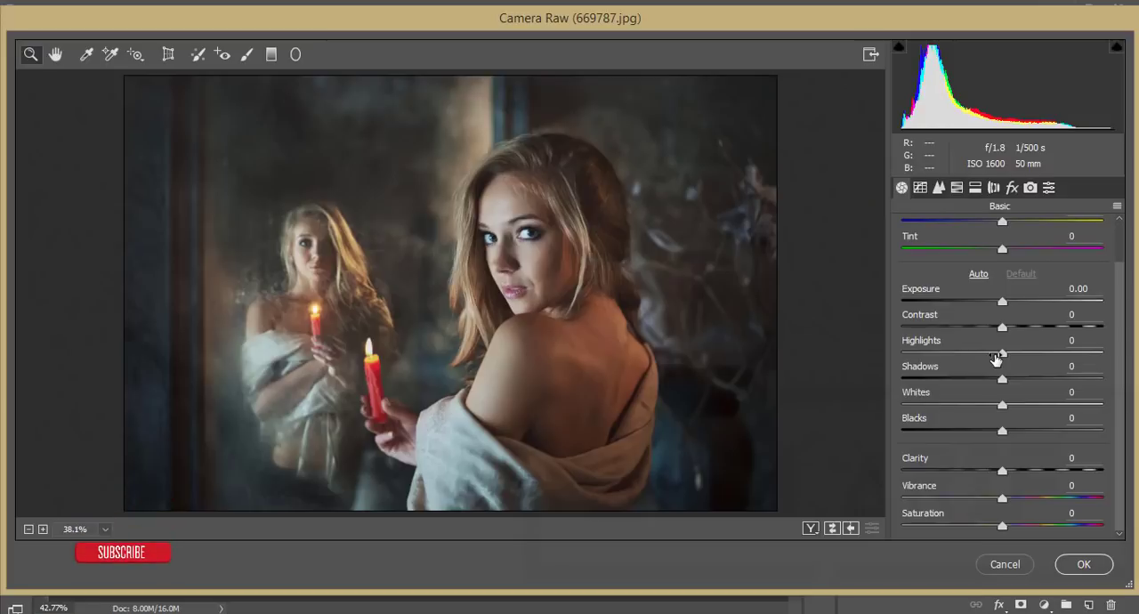
{"action": "scroll", "coordinate": [1003, 445], "scroll_direction": "up", "scroll_amount": 3}
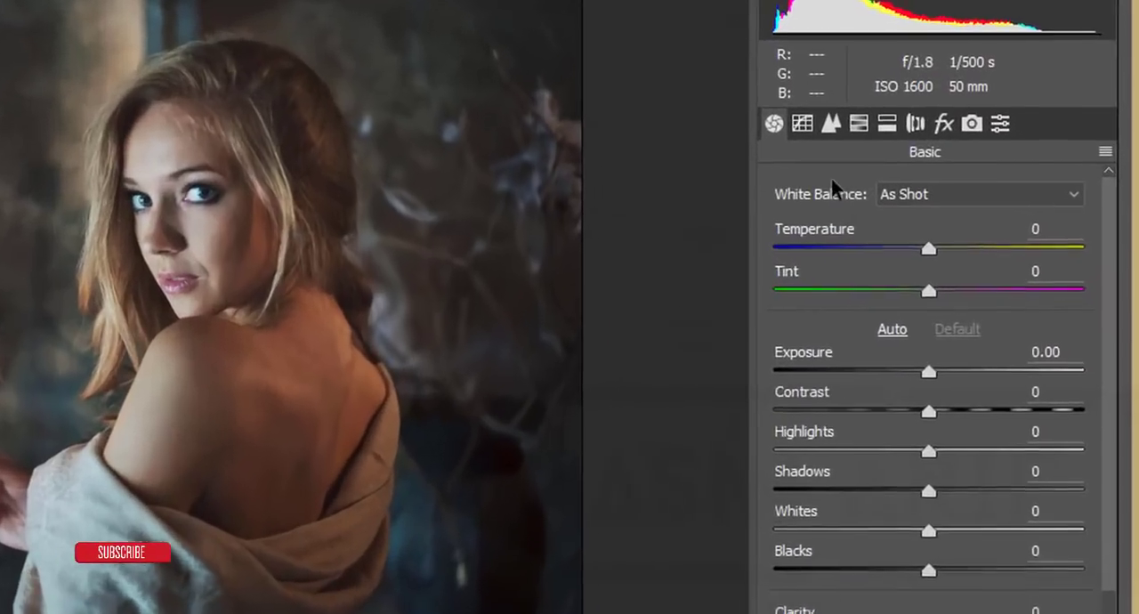
Examine each Camera Raw adjustment group from Tone Curve and Detail through Lens Corrections and Effects to Camera Calibration
{"action": "left_click", "coordinate": [802, 123]}
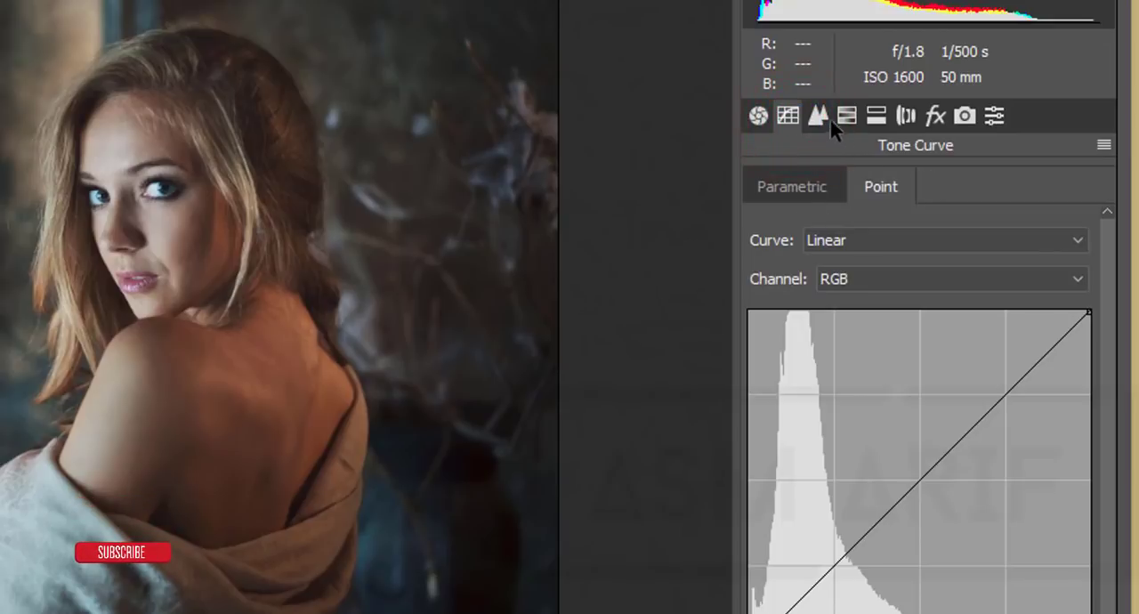
{"action": "left_click", "coordinate": [829, 120]}
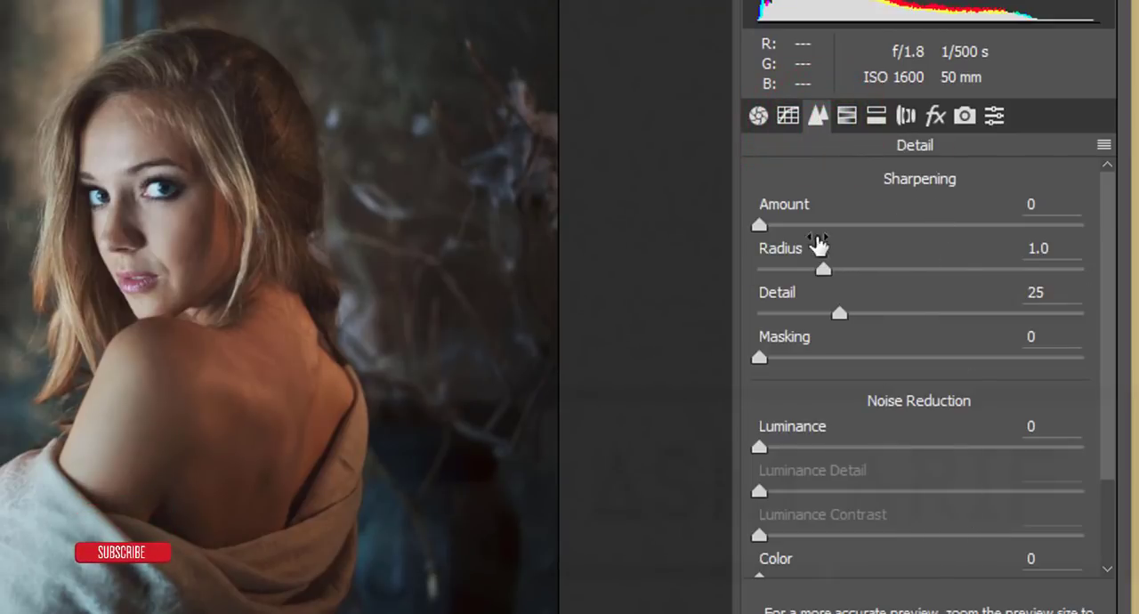
{"action": "scroll", "coordinate": [995, 509], "scroll_direction": "down", "scroll_amount": 2}
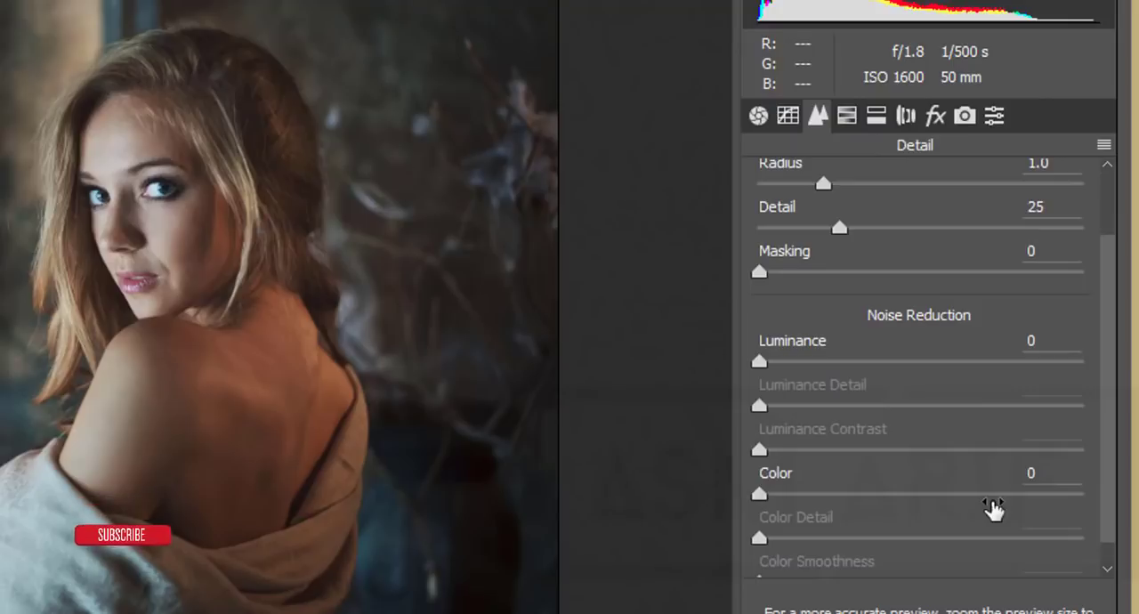
{"action": "scroll", "coordinate": [995, 509], "scroll_direction": "up", "scroll_amount": 2}
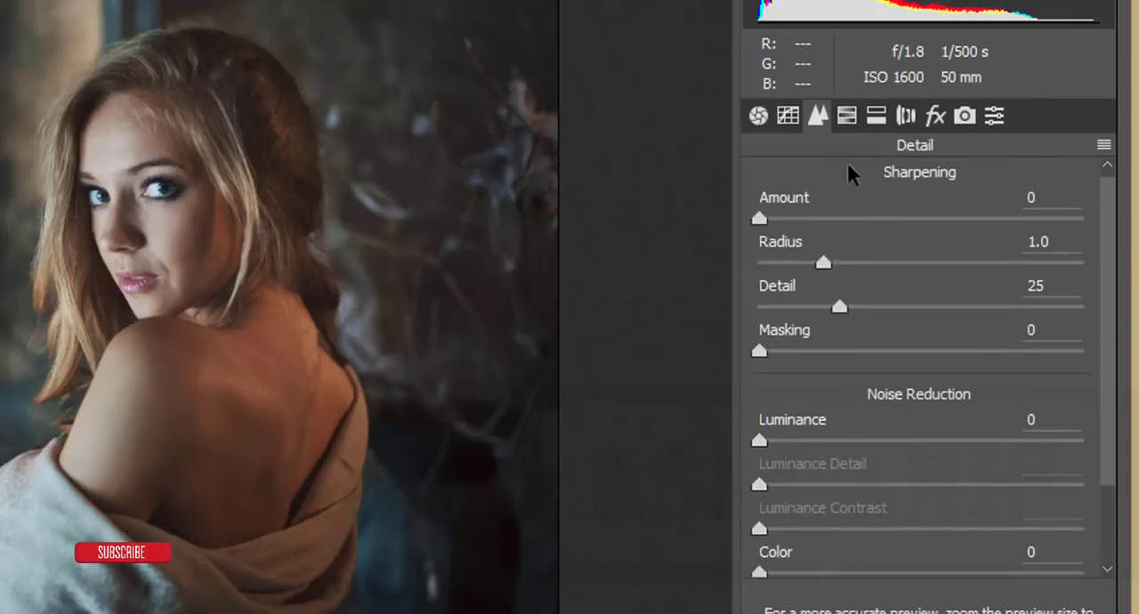
{"action": "left_click", "coordinate": [846, 115]}
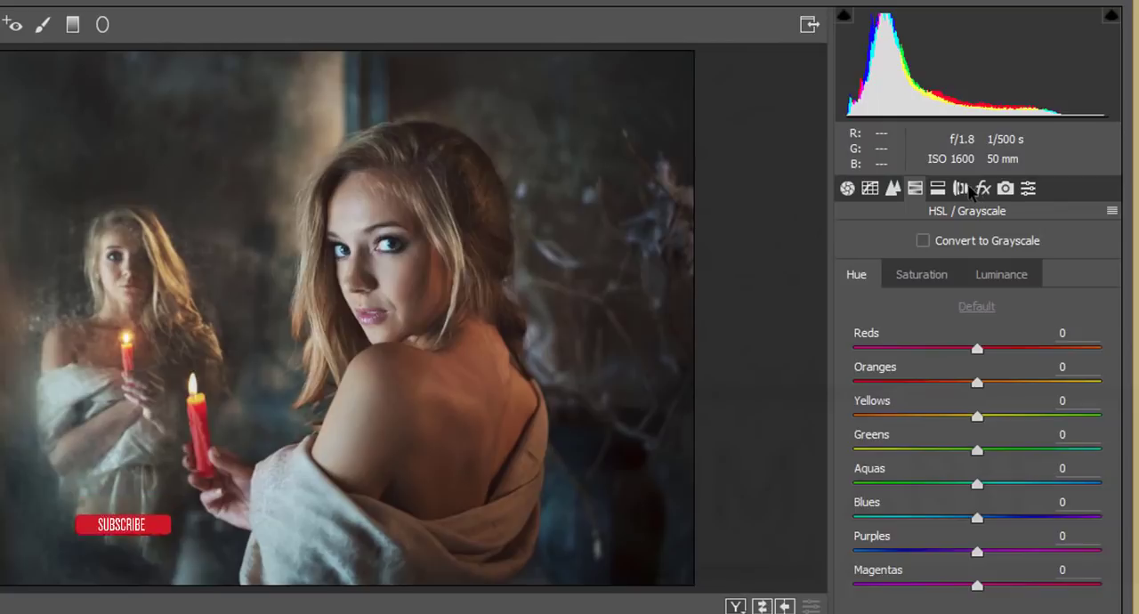
{"action": "left_click", "coordinate": [884, 247]}
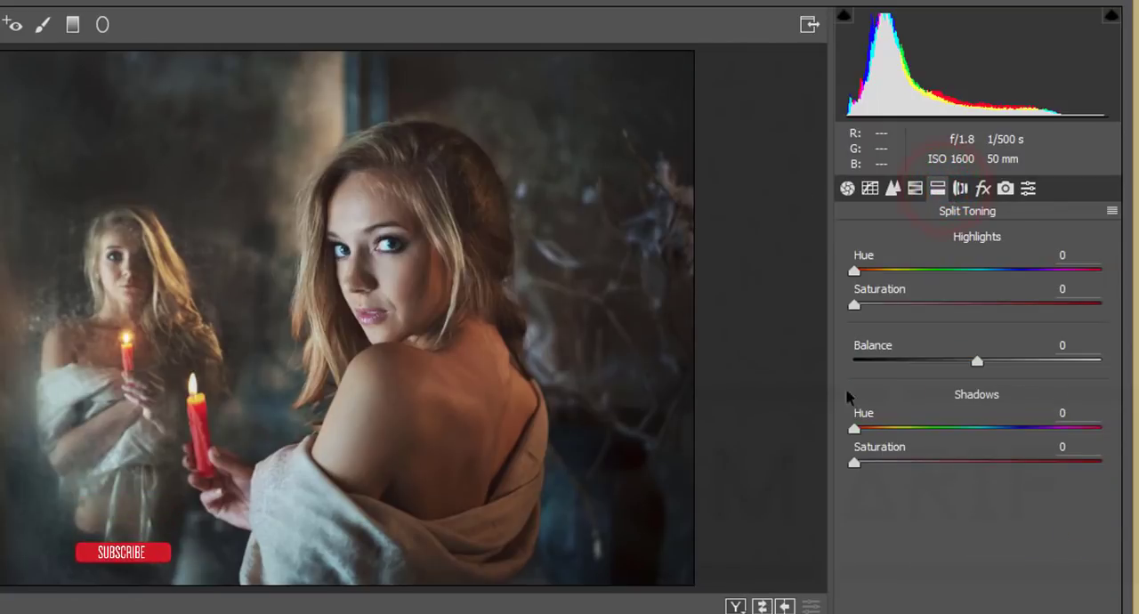
{"action": "left_click", "coordinate": [960, 188]}
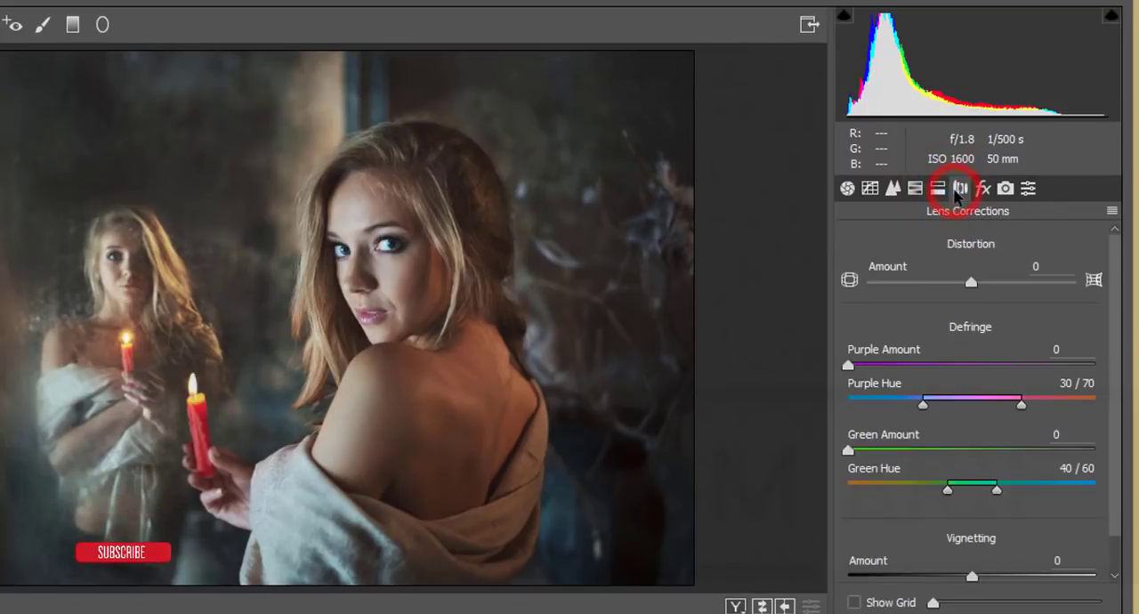
{"action": "left_click", "coordinate": [981, 190]}
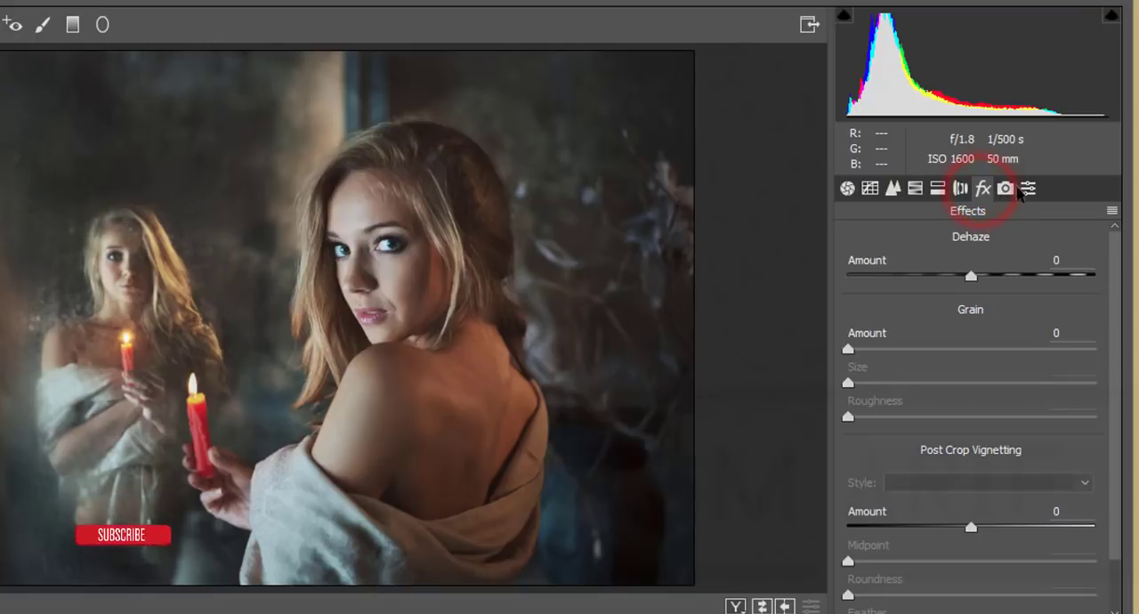
{"action": "left_click", "coordinate": [1004, 189]}
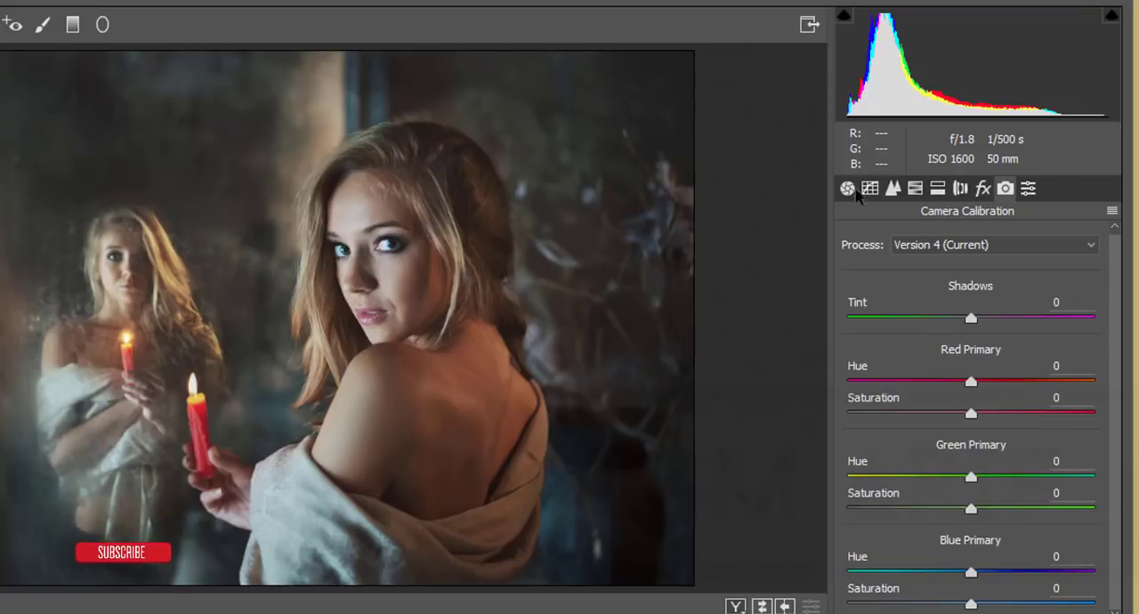
Load the Camera Raw settings file Dark Light.xmp onto the photo
{"action": "left_click", "coordinate": [847, 189]}
{"action": "left_click", "coordinate": [1112, 212]}
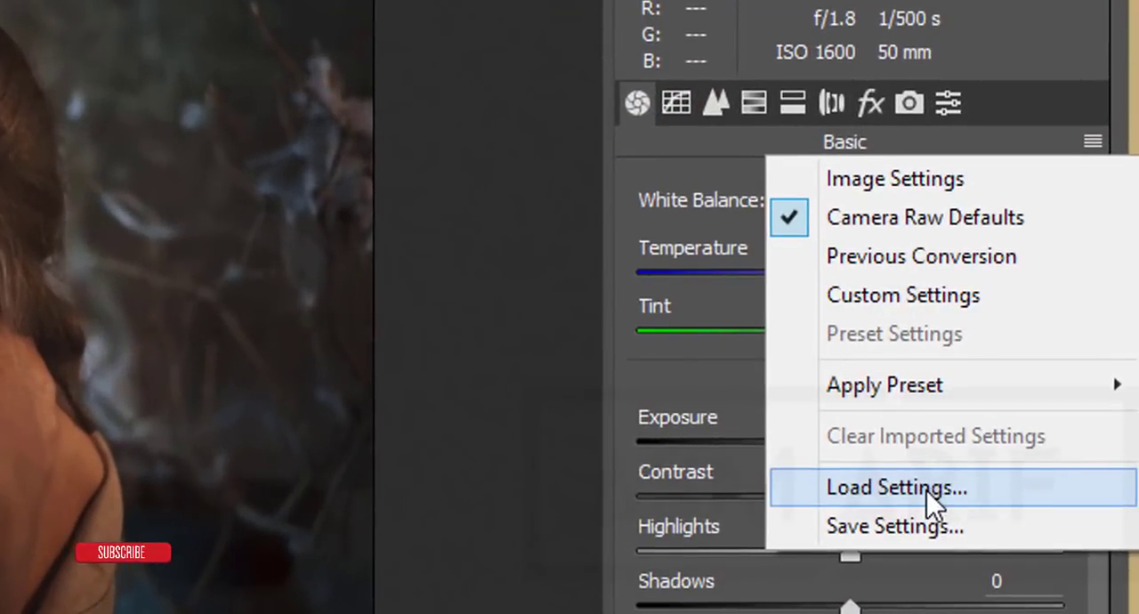
{"action": "left_click", "coordinate": [940, 479]}
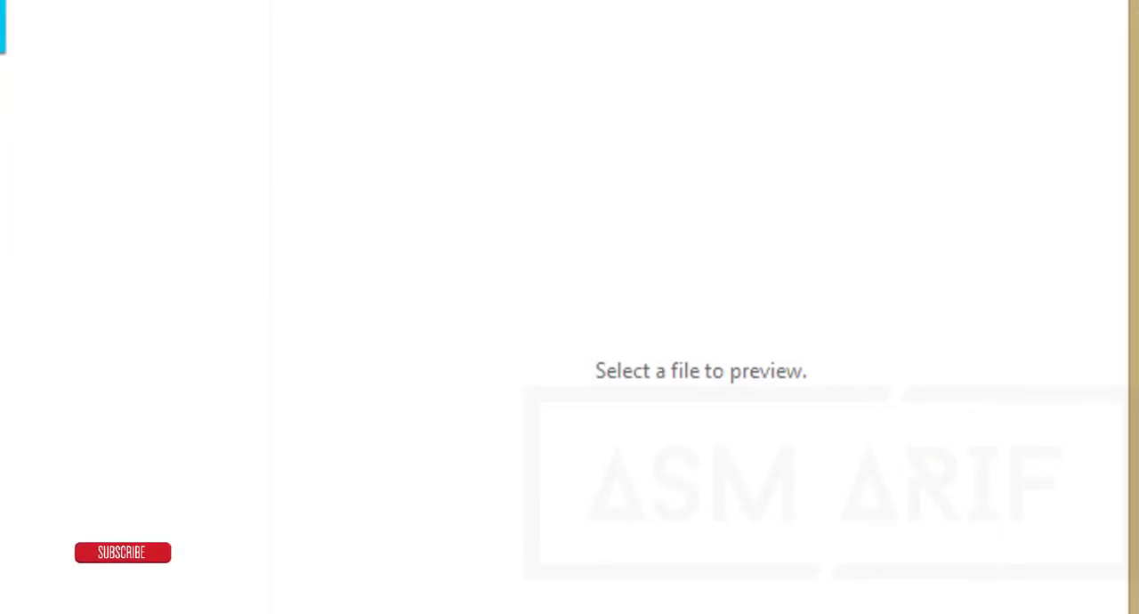
{"action": "left_click", "coordinate": [0, 0]}
{"action": "double_click", "coordinate": [0, 267]}
{"action": "left_click", "coordinate": [0, 232]}
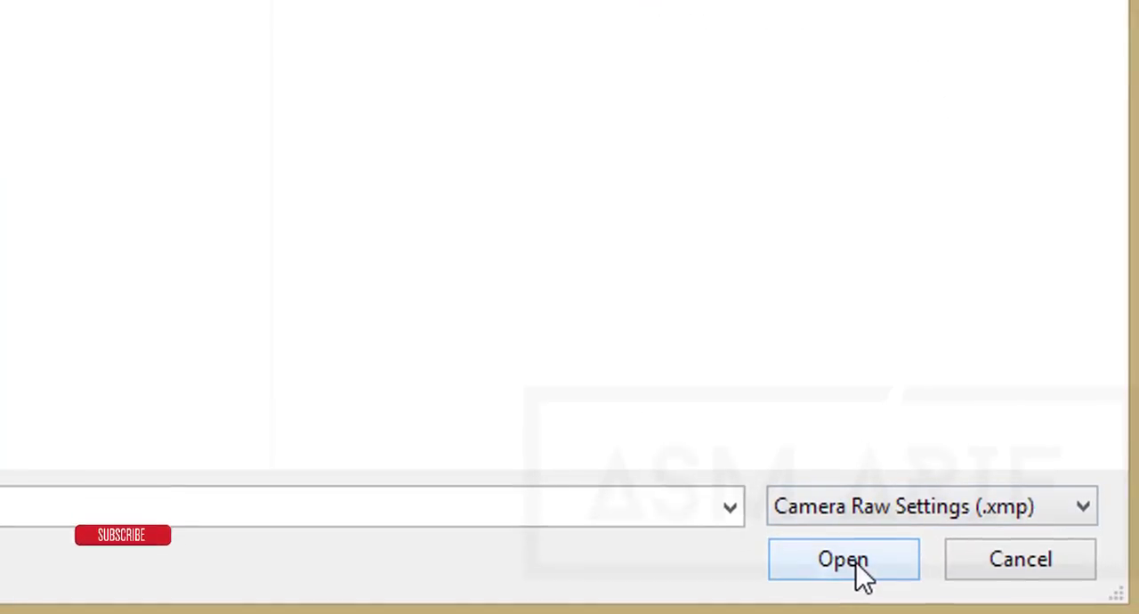
{"action": "left_click", "coordinate": [856, 563]}
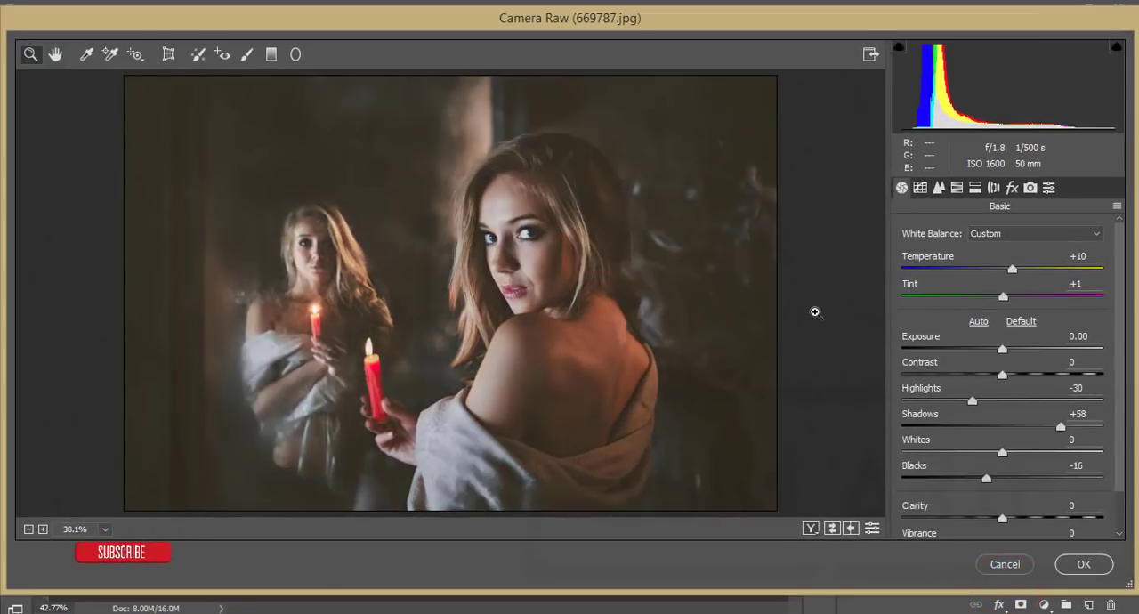
Compare the photo before and after the loaded settings, including a close-up of the face, and review the Basic adjustments
{"action": "left_click", "coordinate": [809, 528]}
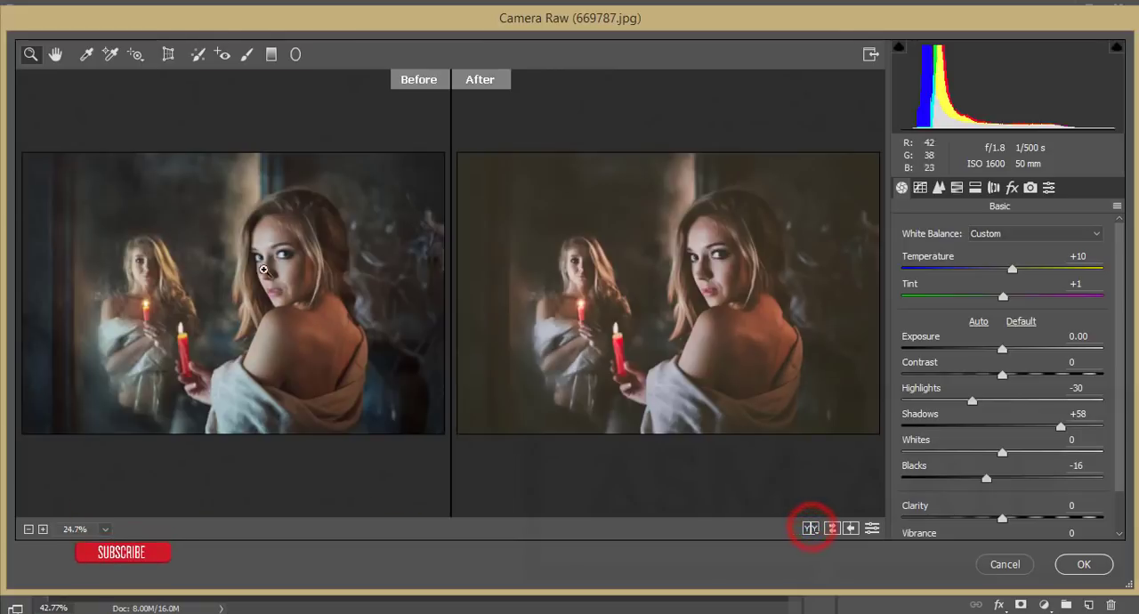
{"action": "left_click", "coordinate": [249, 236]}
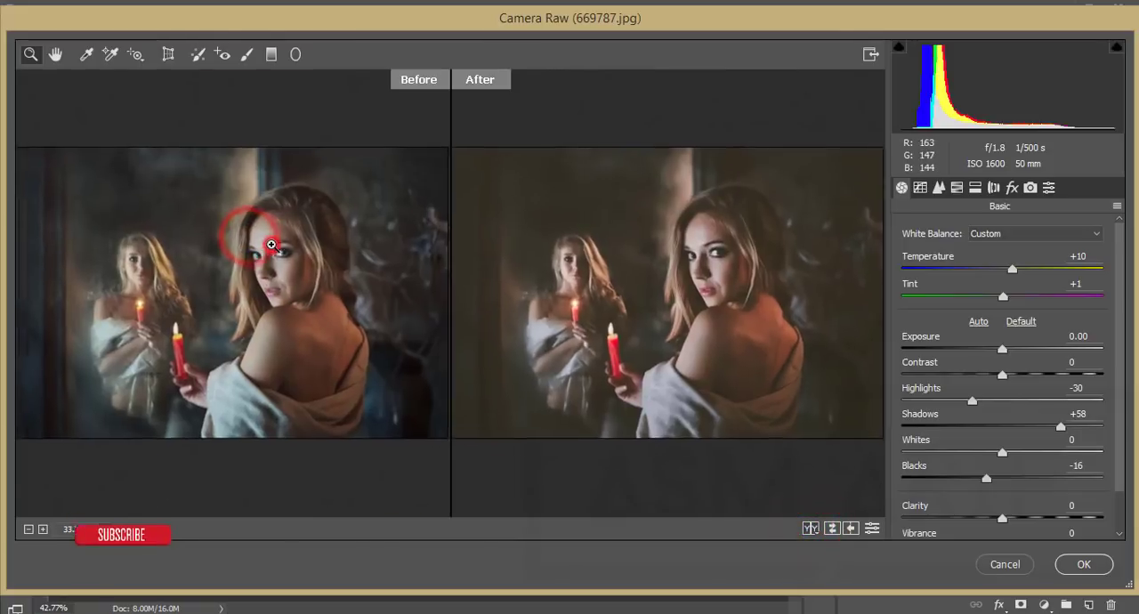
{"action": "left_click", "coordinate": [209, 235]}
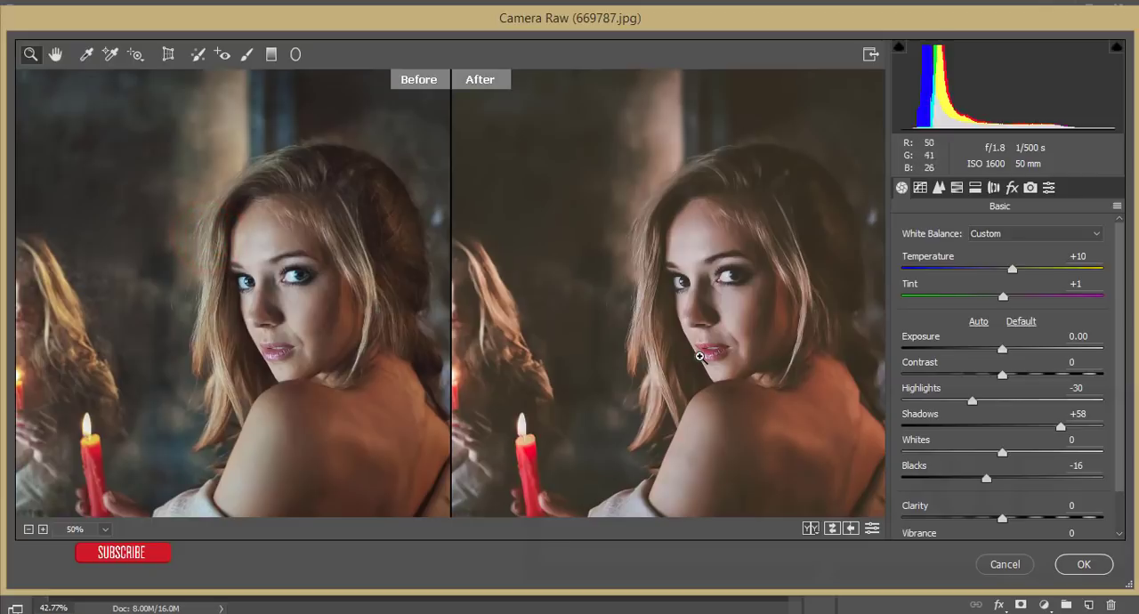
{"action": "left_click_drag", "start_coordinate": [724, 297], "coordinate": [702, 308]}
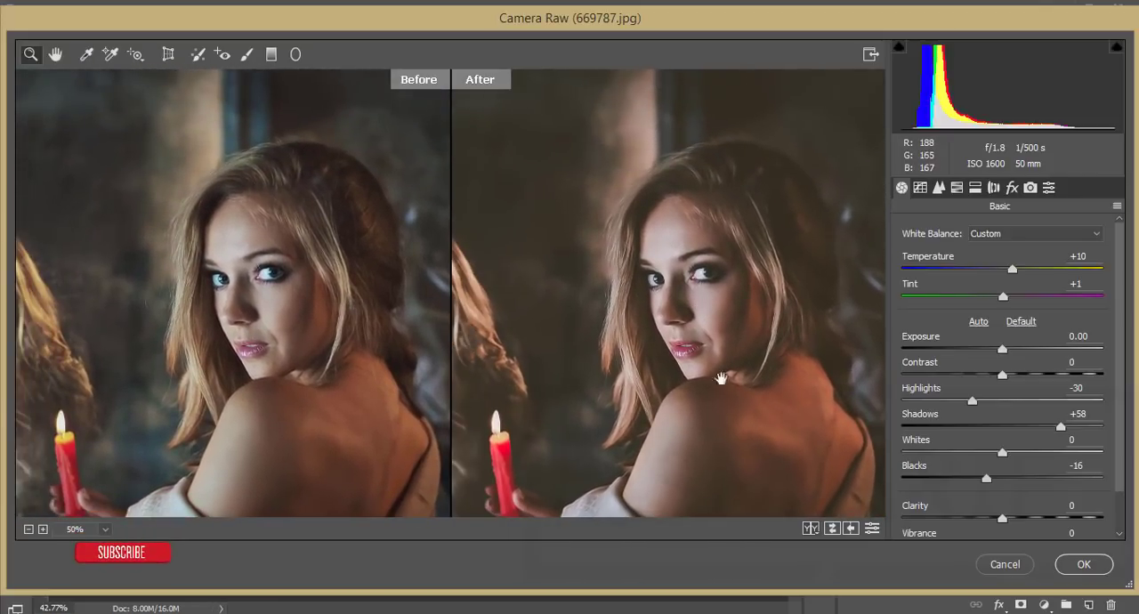
{"action": "left_click", "coordinate": [814, 530]}
{"action": "left_click", "coordinate": [813, 529]}
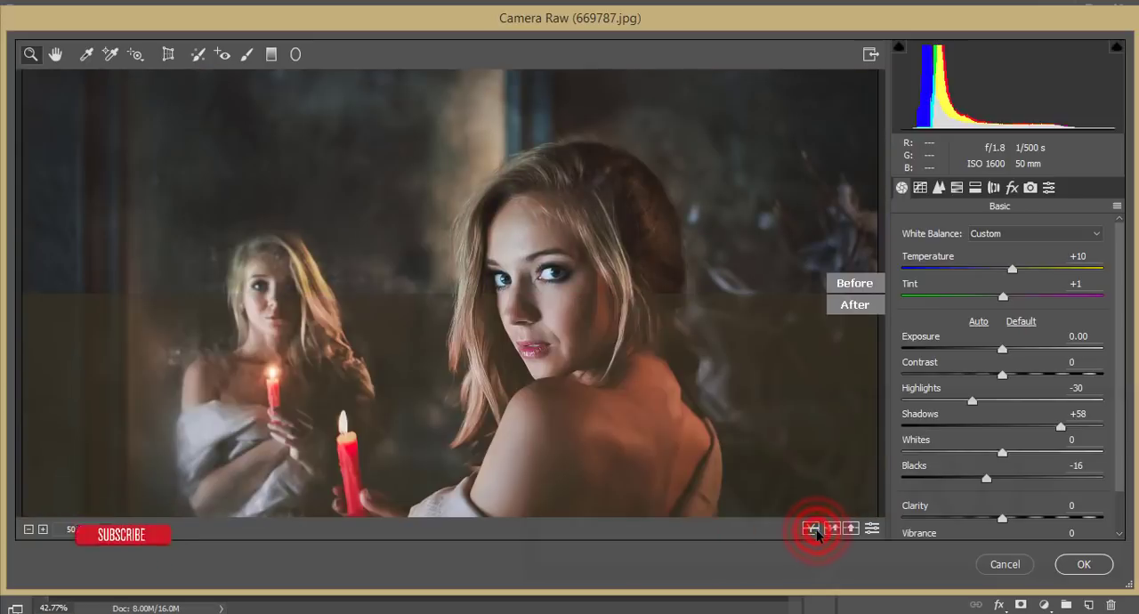
{"action": "left_click", "coordinate": [813, 529]}
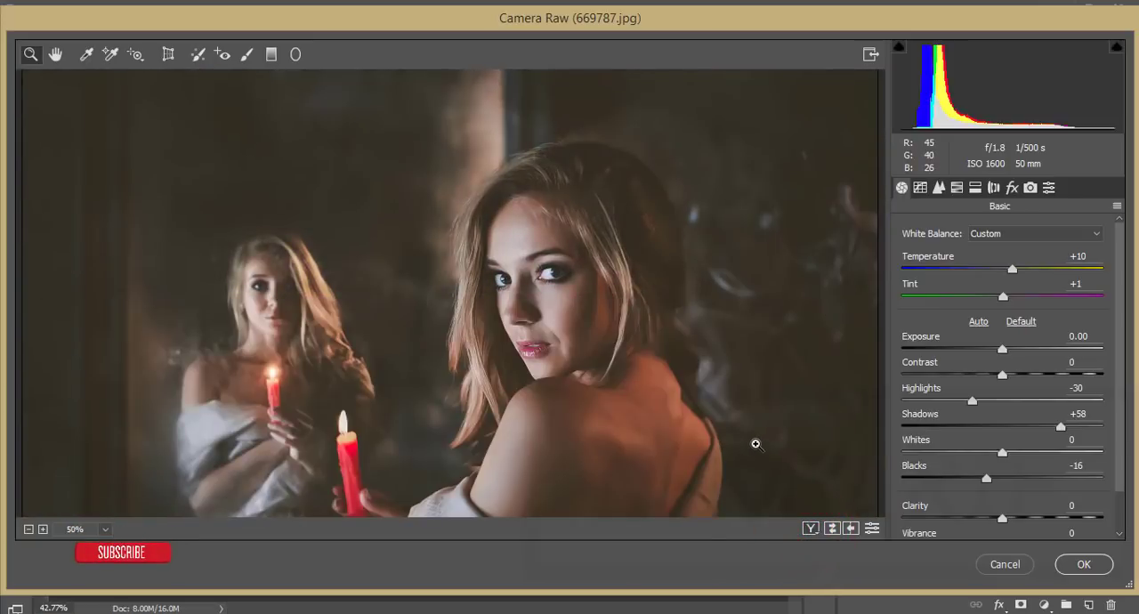
{"action": "key", "text": "ctrl+0"}
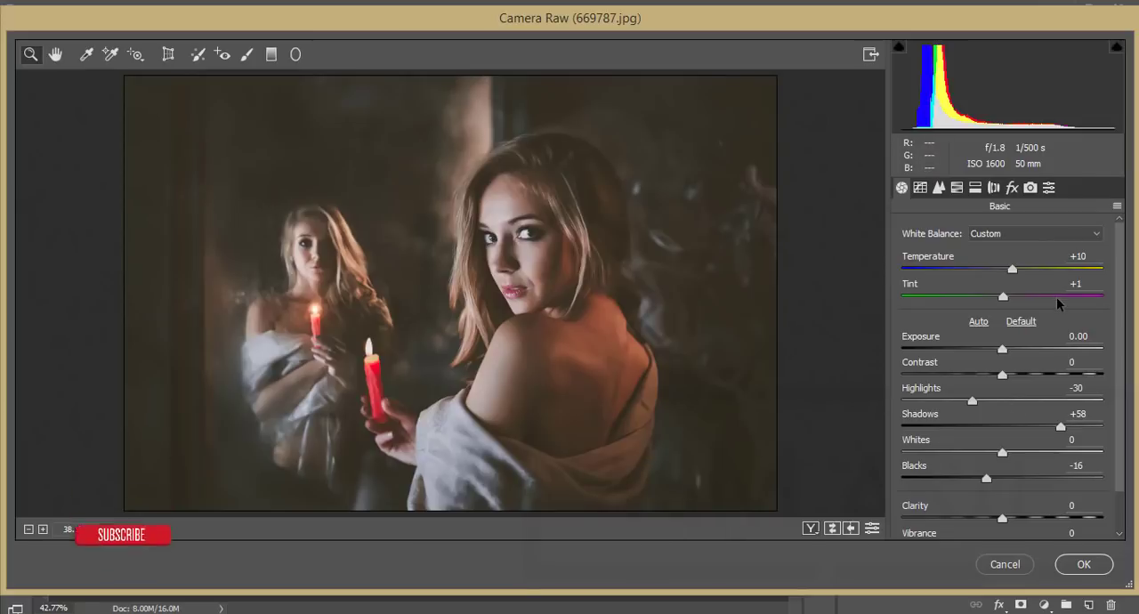
{"action": "scroll", "coordinate": [1068, 267], "scroll_direction": "down", "scroll_amount": 2}
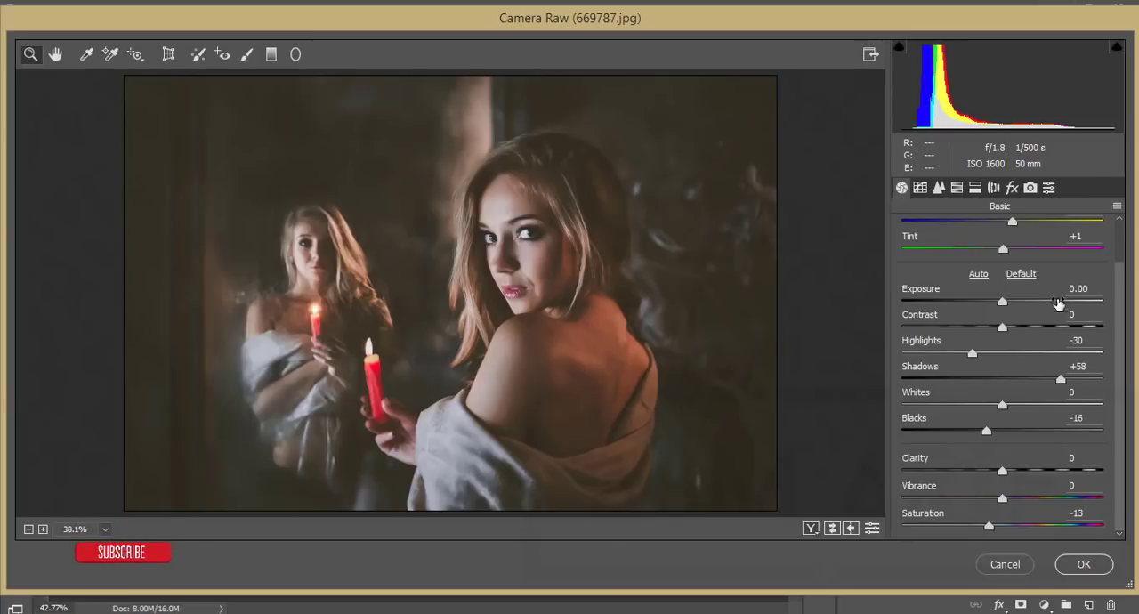
Review the Basic adjustments from Temperature and Tint through Highlights, Shadows, Whites and Blacks to Saturation
{"action": "scroll", "coordinate": [1057, 303], "scroll_direction": "up", "scroll_amount": 1}
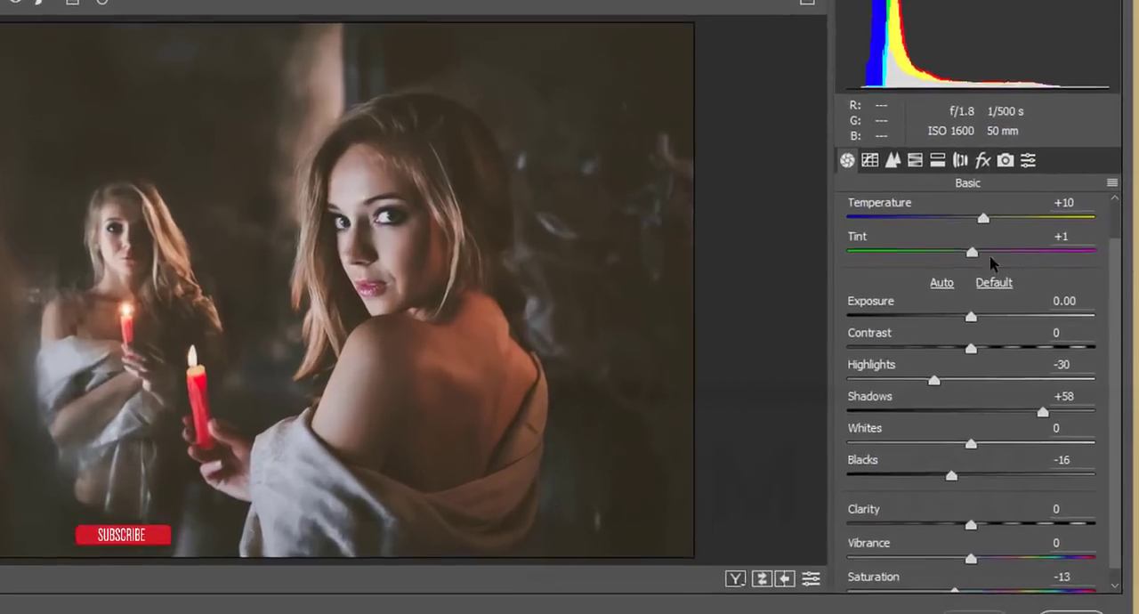
{"action": "scroll", "coordinate": [911, 253], "scroll_direction": "up", "scroll_amount": 1}
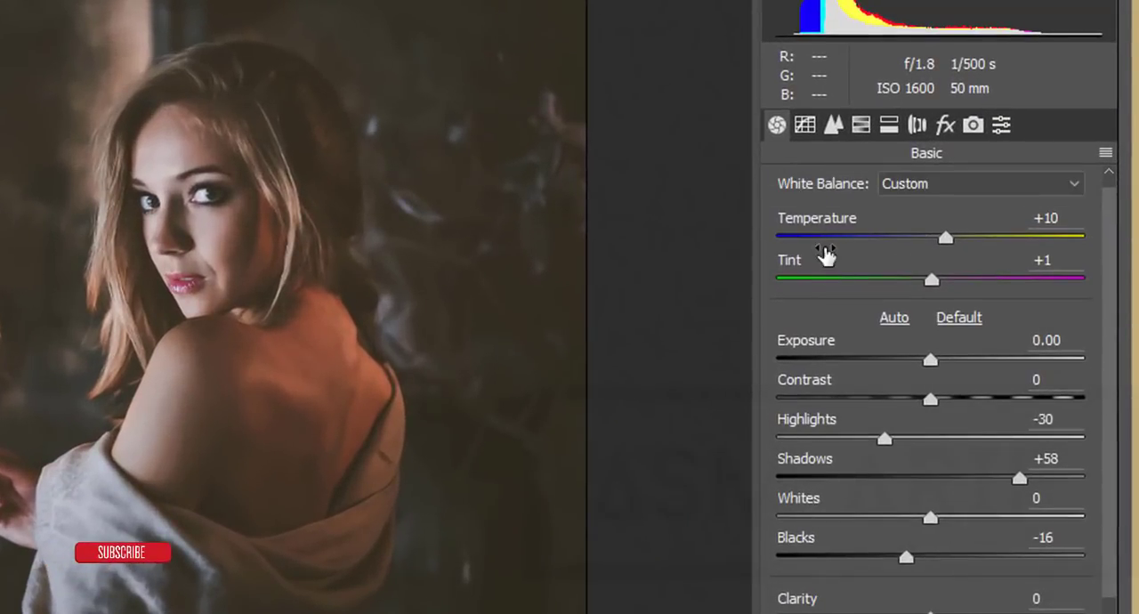
{"action": "left_click", "coordinate": [1059, 218]}
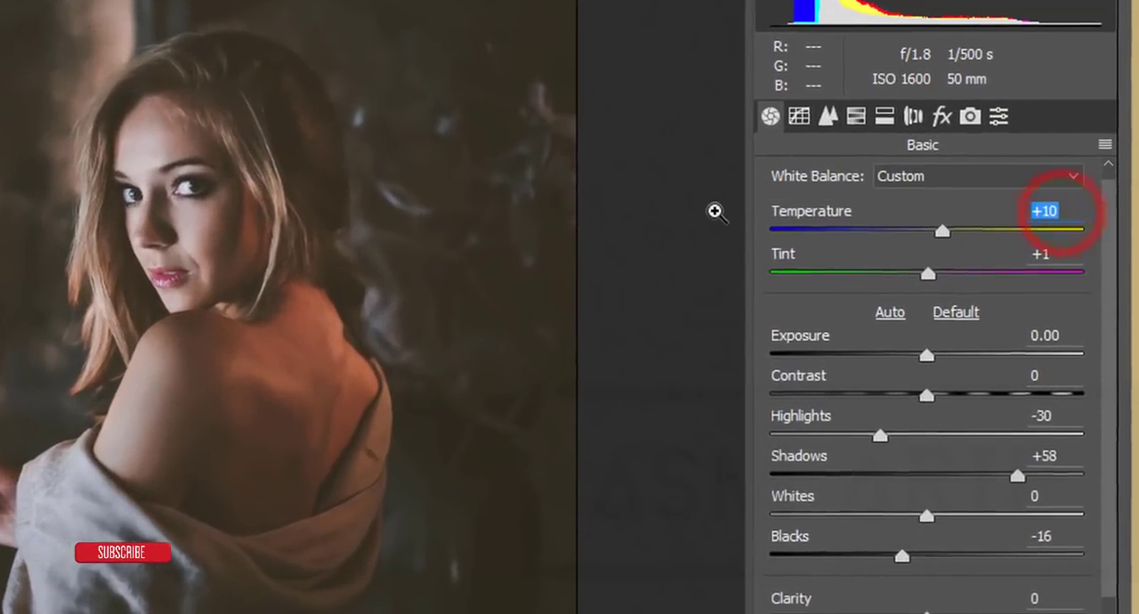
{"action": "left_click", "coordinate": [1063, 260]}
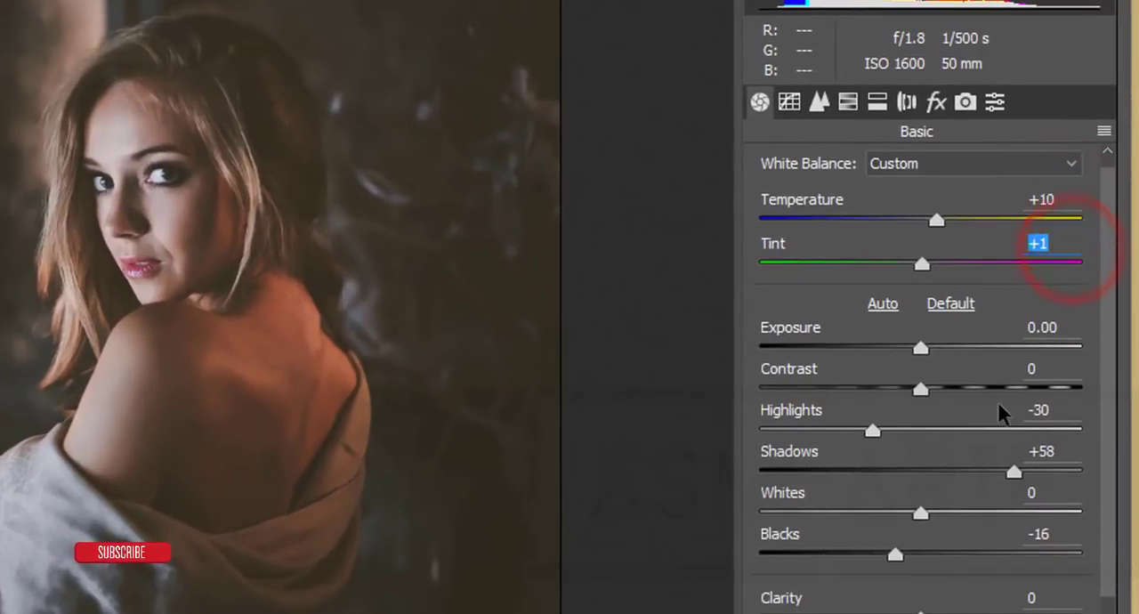
{"action": "scroll", "coordinate": [999, 410], "scroll_direction": "down", "scroll_amount": 1}
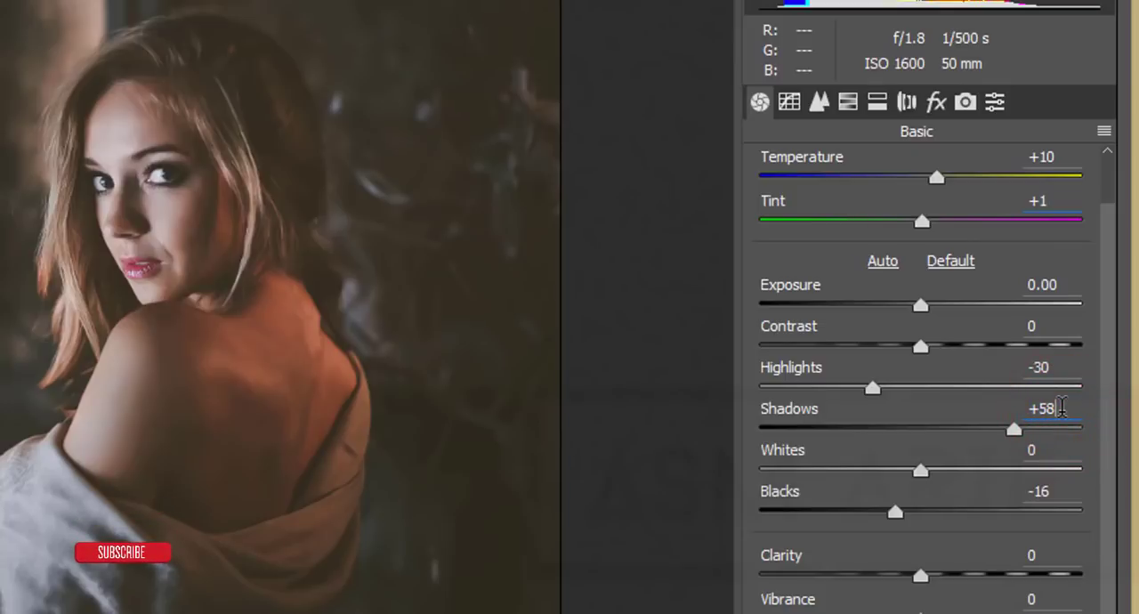
{"action": "left_click", "coordinate": [1068, 454]}
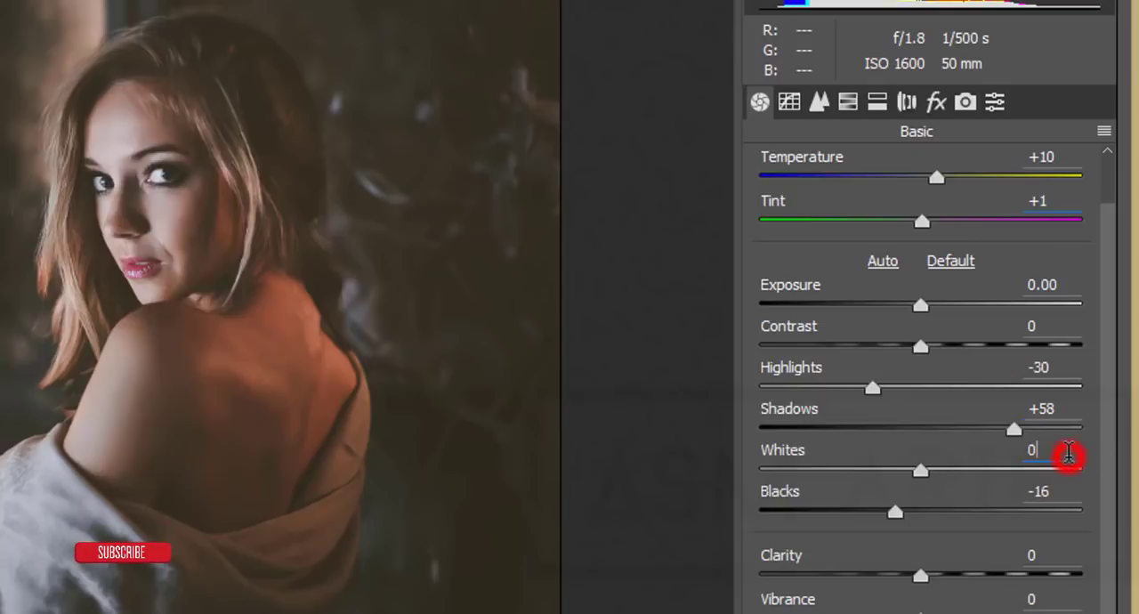
{"action": "left_click", "coordinate": [1058, 496]}
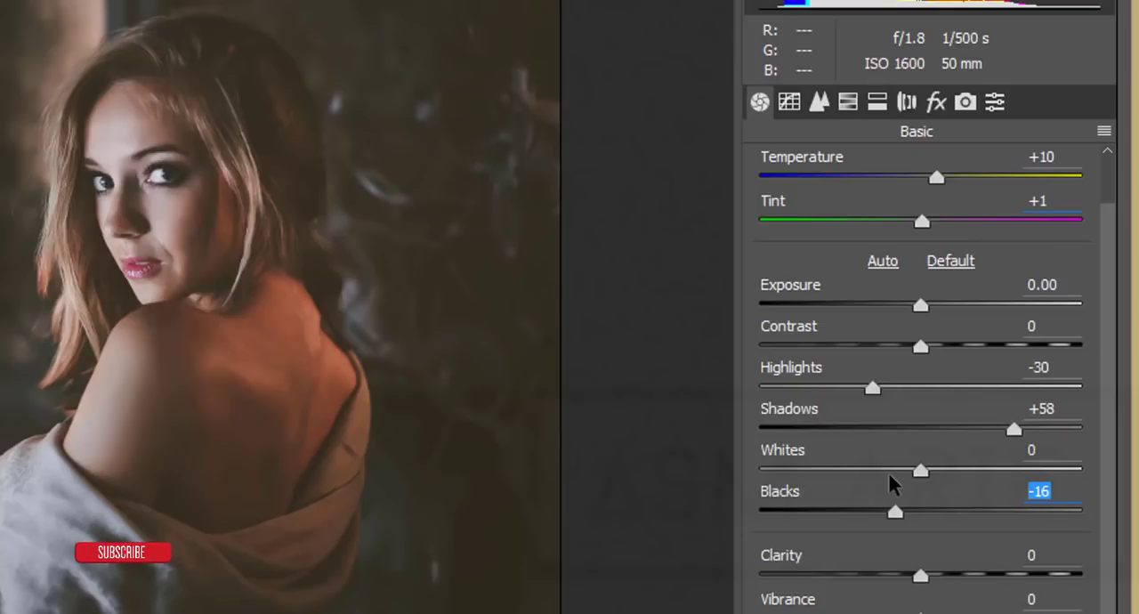
{"action": "scroll", "coordinate": [984, 485], "scroll_direction": "down", "scroll_amount": 1}
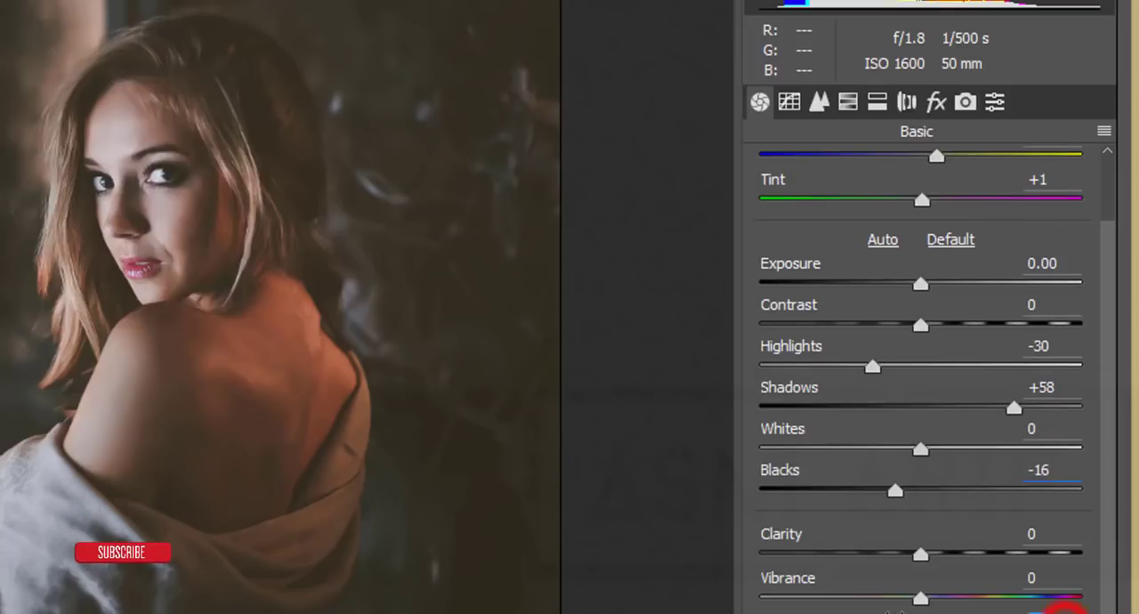
Examine the point Tone Curve in the Blue, Green and Red channels, and return to the RGB channel
{"action": "left_click", "coordinate": [791, 104]}
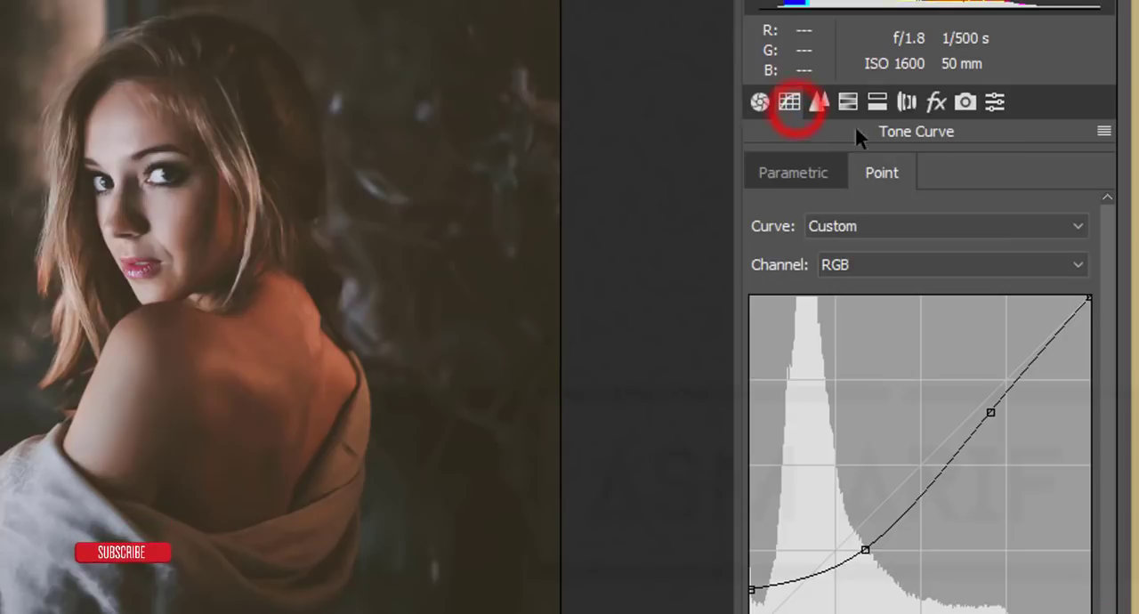
{"action": "left_click", "coordinate": [846, 266]}
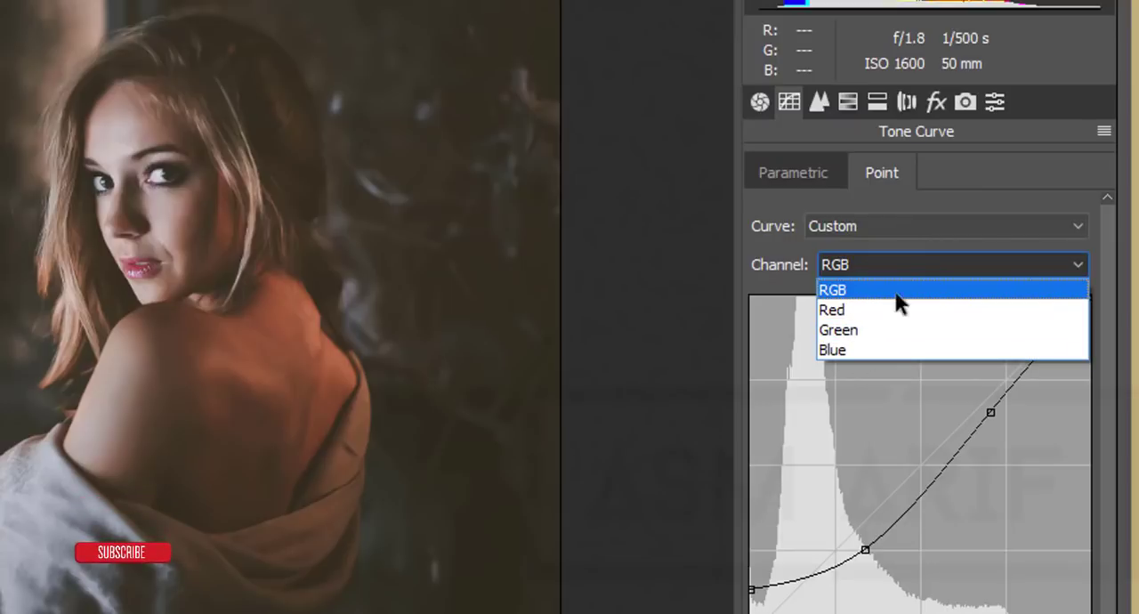
{"action": "left_click", "coordinate": [868, 350]}
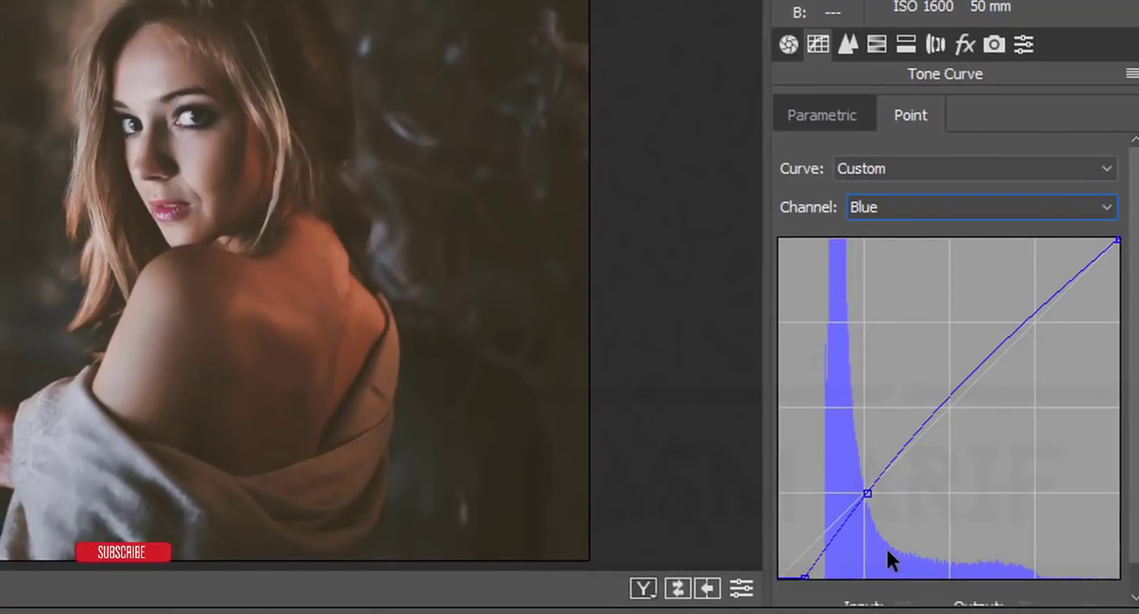
{"action": "left_click", "coordinate": [954, 206]}
{"action": "left_click", "coordinate": [899, 269]}
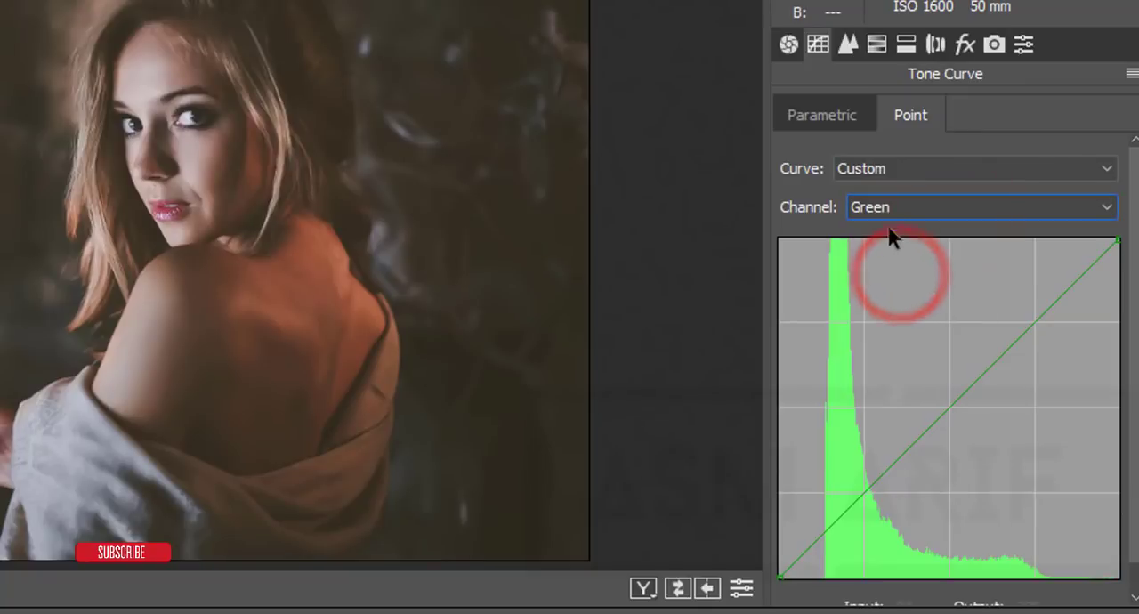
{"action": "left_click", "coordinate": [896, 206]}
{"action": "left_click", "coordinate": [890, 253]}
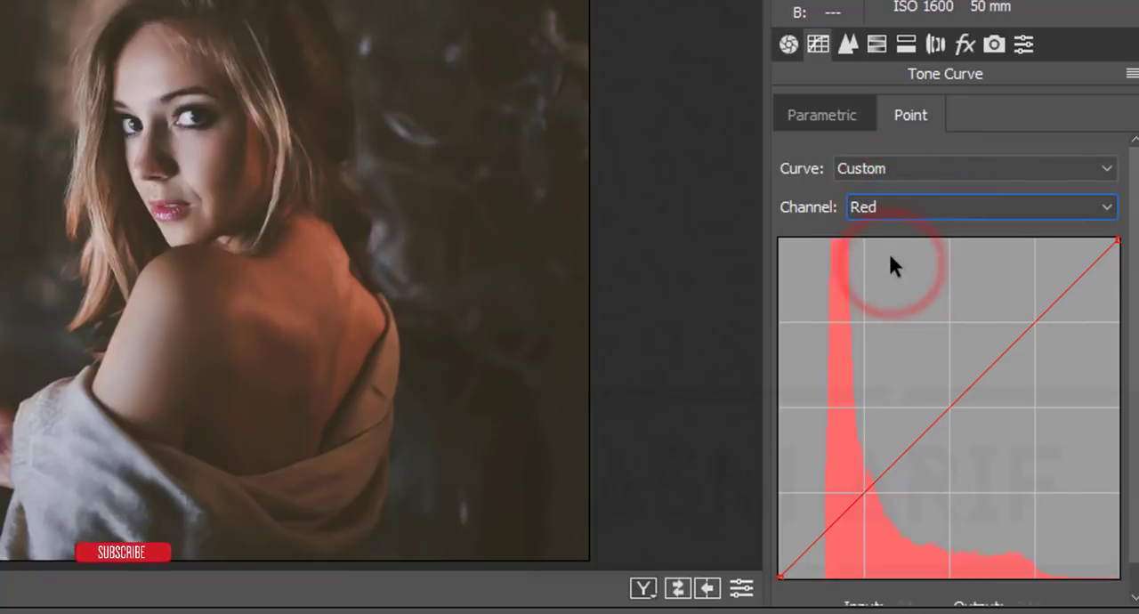
{"action": "left_click", "coordinate": [897, 210]}
{"action": "left_click", "coordinate": [897, 231]}
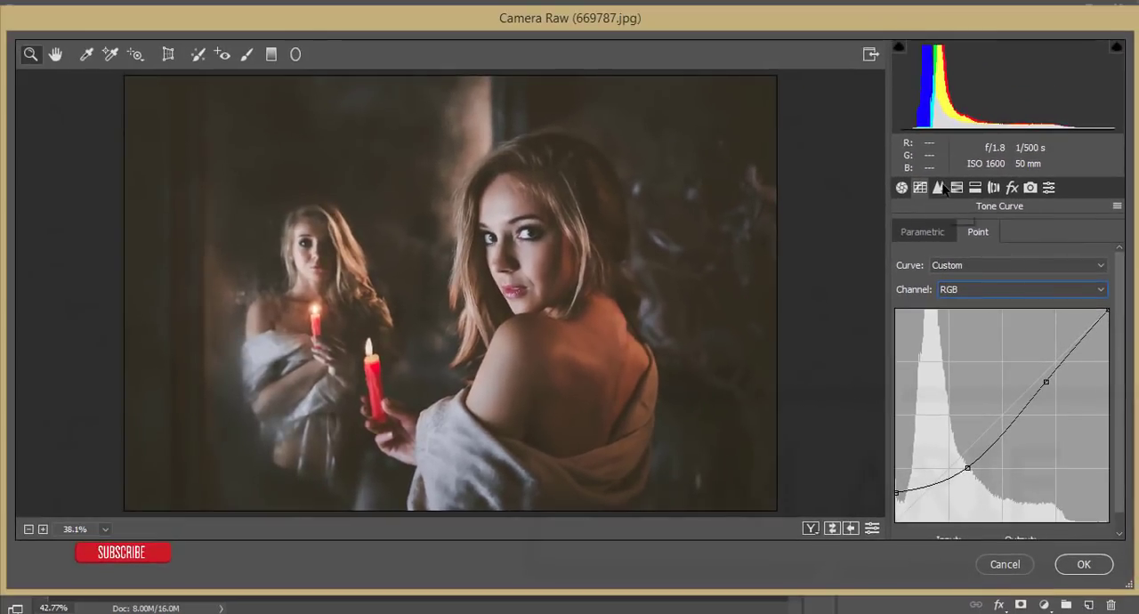
Review the Detail adjustments, covering the Sharpening Amount, Radius and Detail and the Noise Reduction Luminance values
{"action": "left_click", "coordinate": [940, 188]}
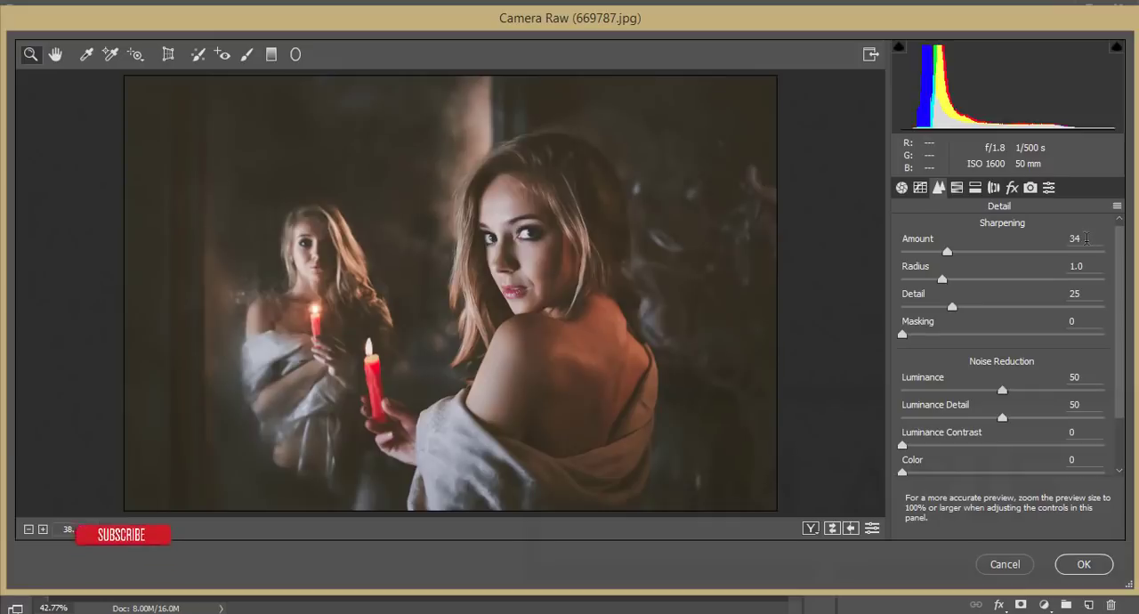
{"action": "left_click", "coordinate": [1084, 239]}
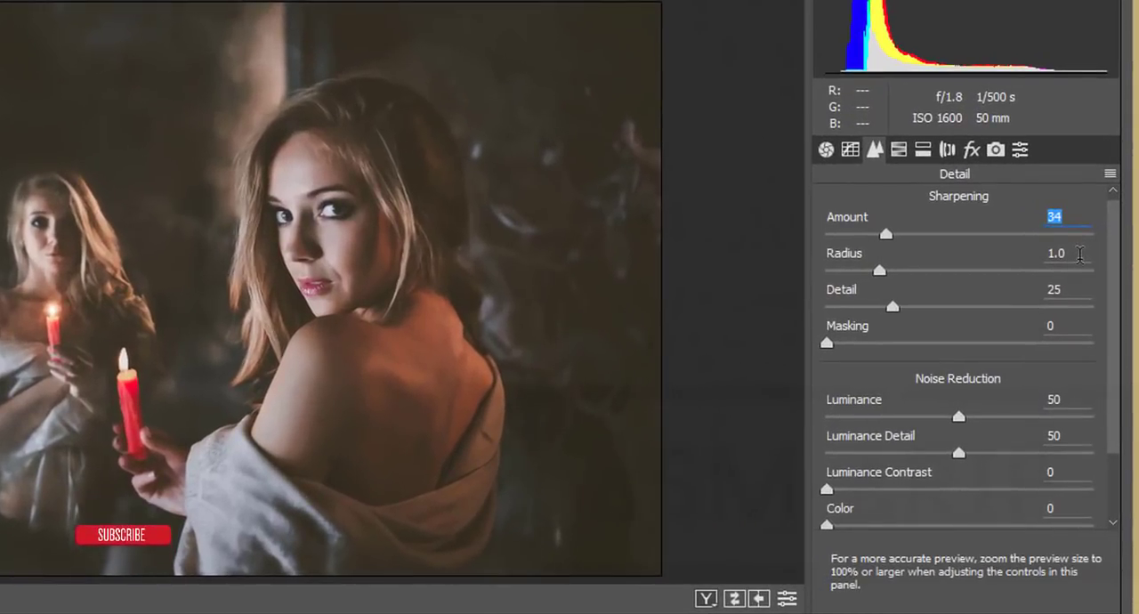
{"action": "left_click", "coordinate": [1080, 254]}
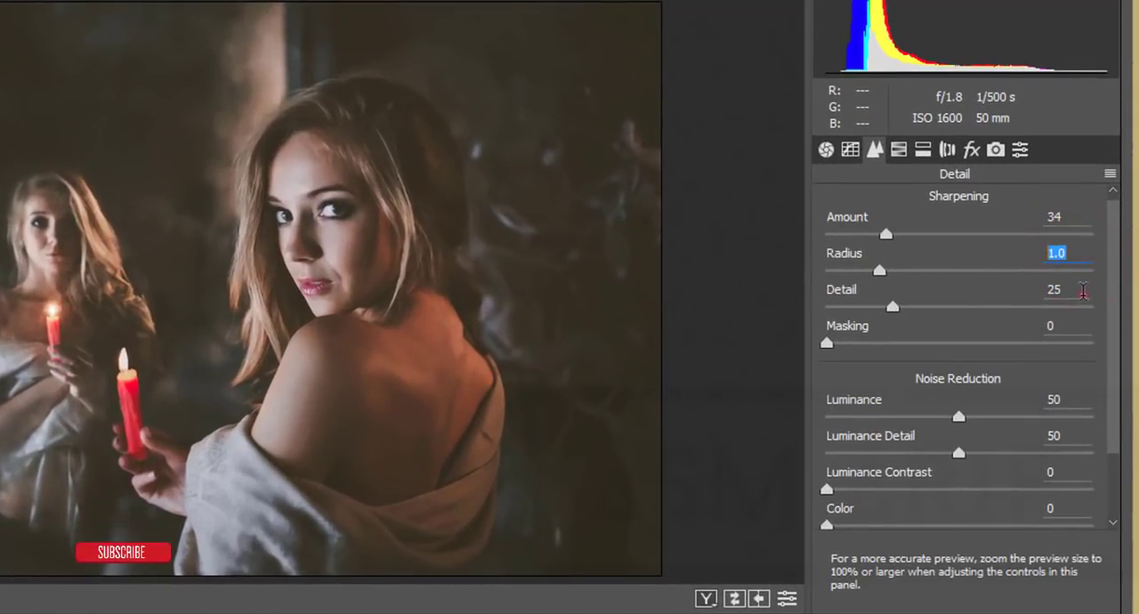
{"action": "left_click", "coordinate": [1082, 291]}
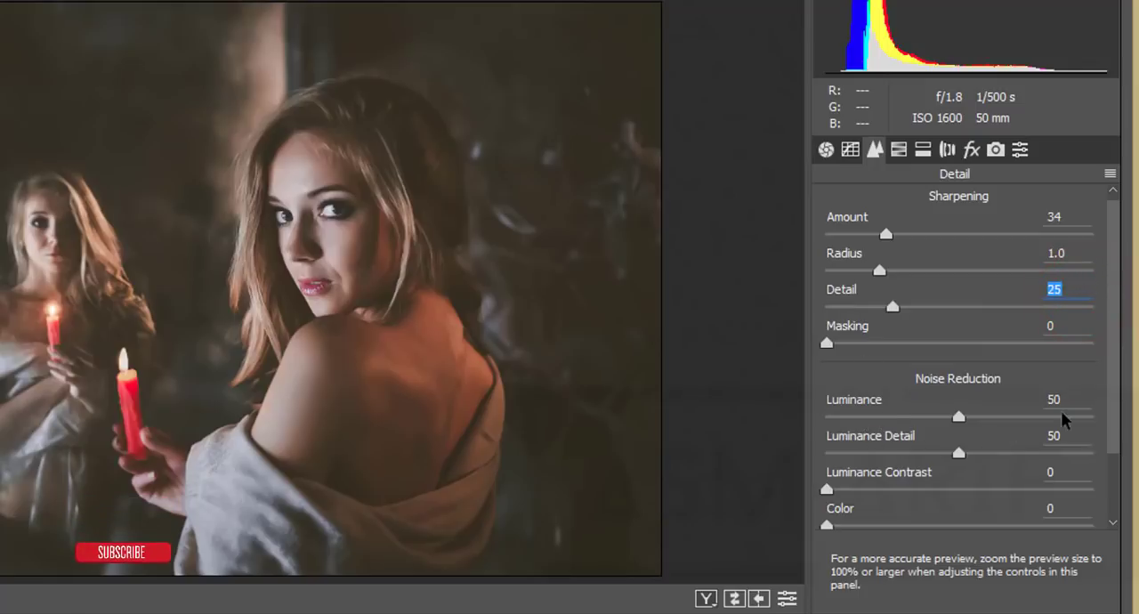
{"action": "left_click", "coordinate": [1067, 436]}
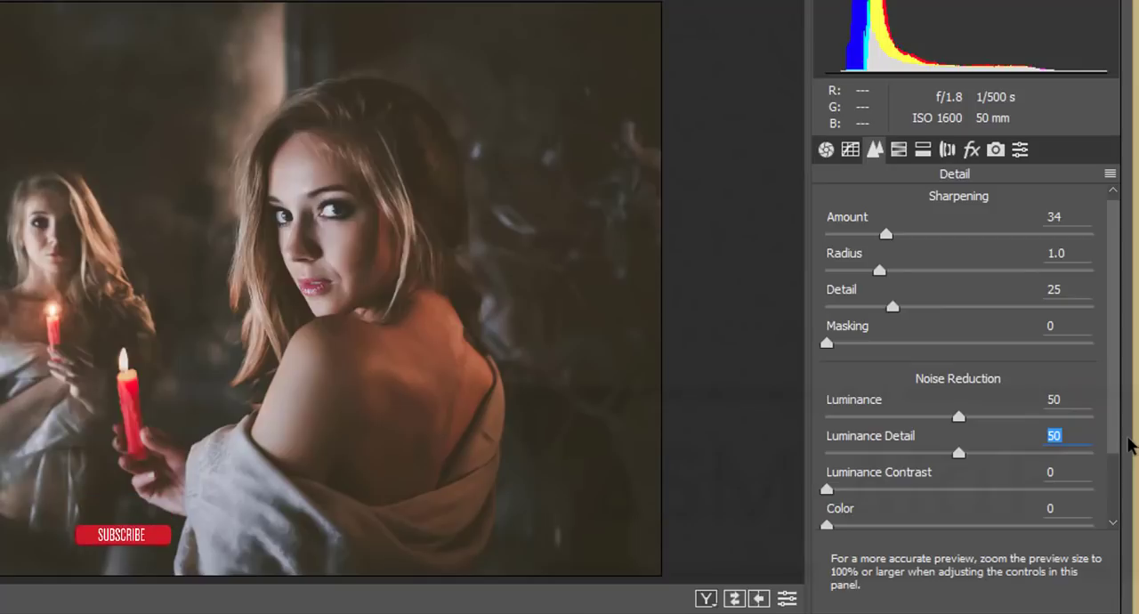
{"action": "scroll", "coordinate": [991, 492], "scroll_direction": "down", "scroll_amount": 5}
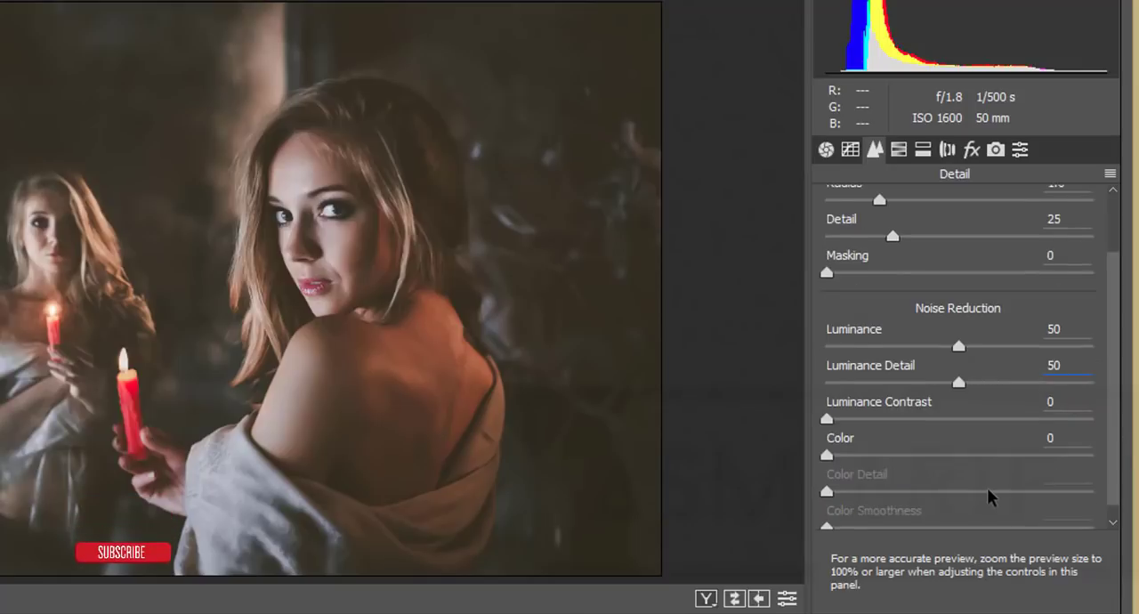
Review the HSL / Grayscale color adjustments for Hue, Saturation and Luminance, checking the values from Reds to Blues
{"action": "left_click", "coordinate": [895, 150]}
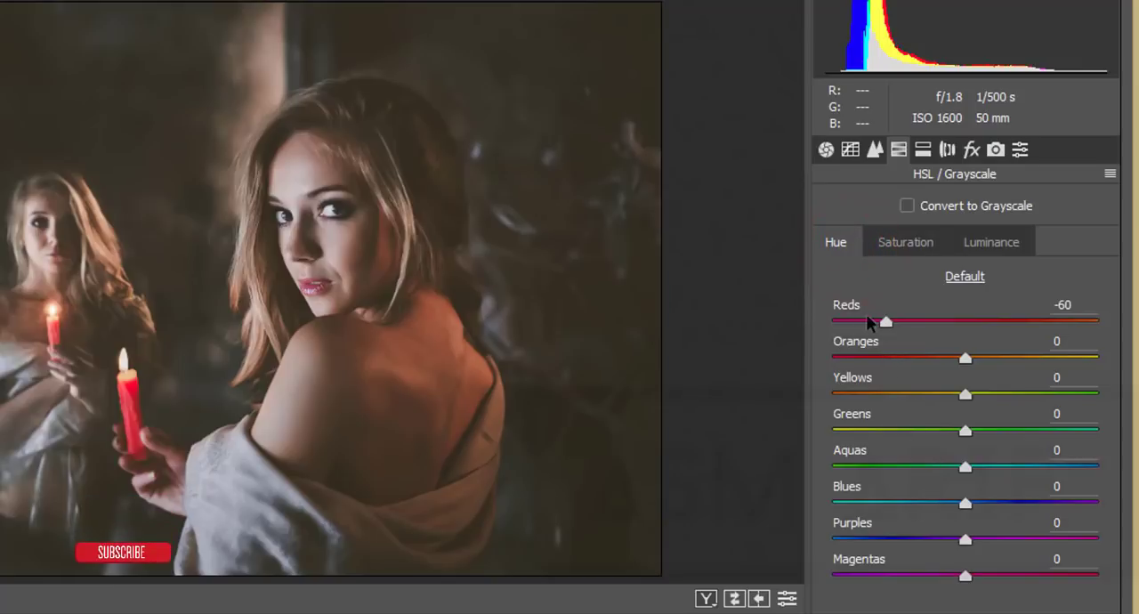
{"action": "left_click", "coordinate": [1060, 304]}
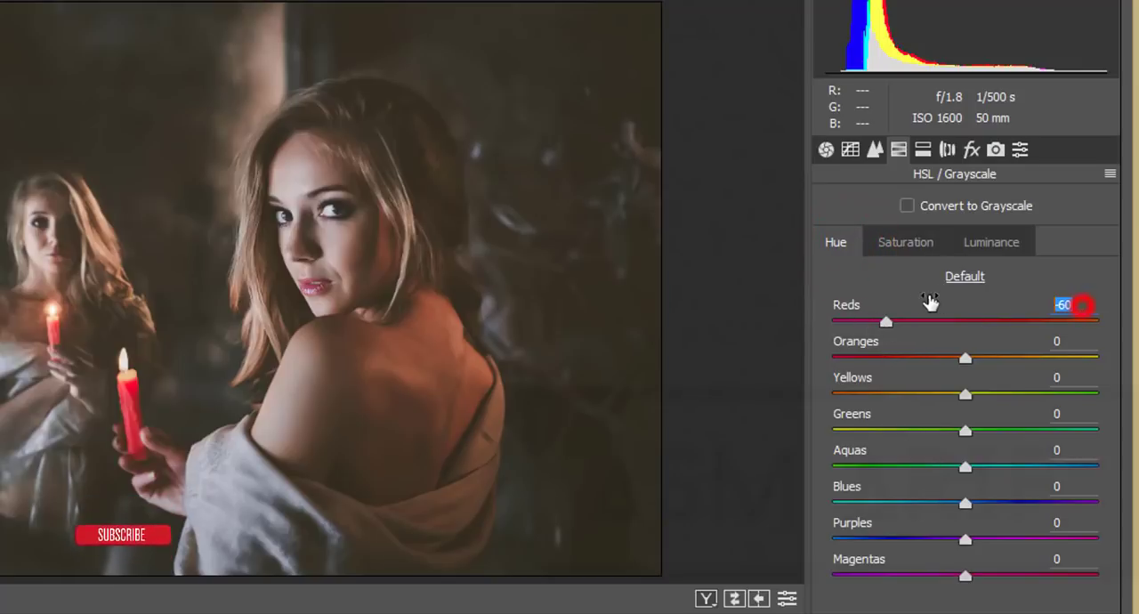
{"action": "left_click", "coordinate": [897, 245]}
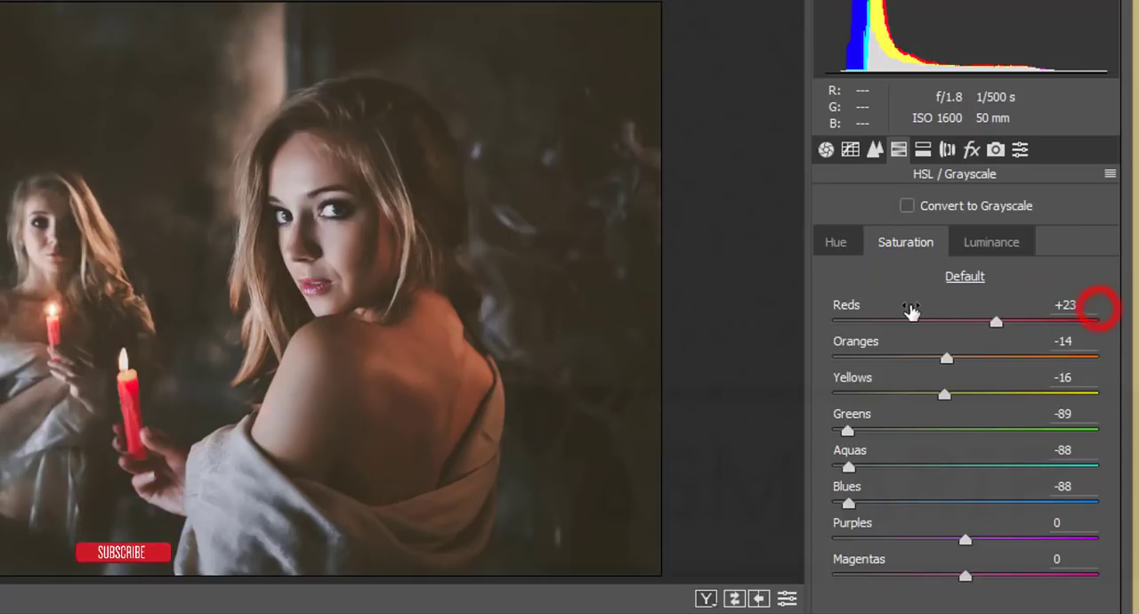
{"action": "left_click", "coordinate": [1089, 344]}
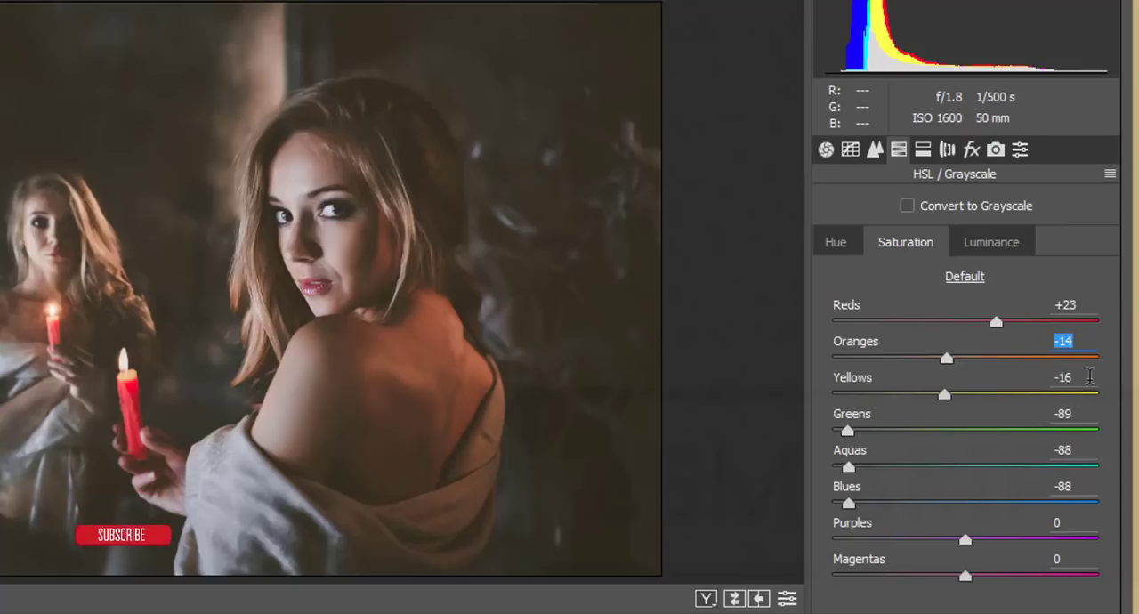
{"action": "left_click", "coordinate": [1090, 379]}
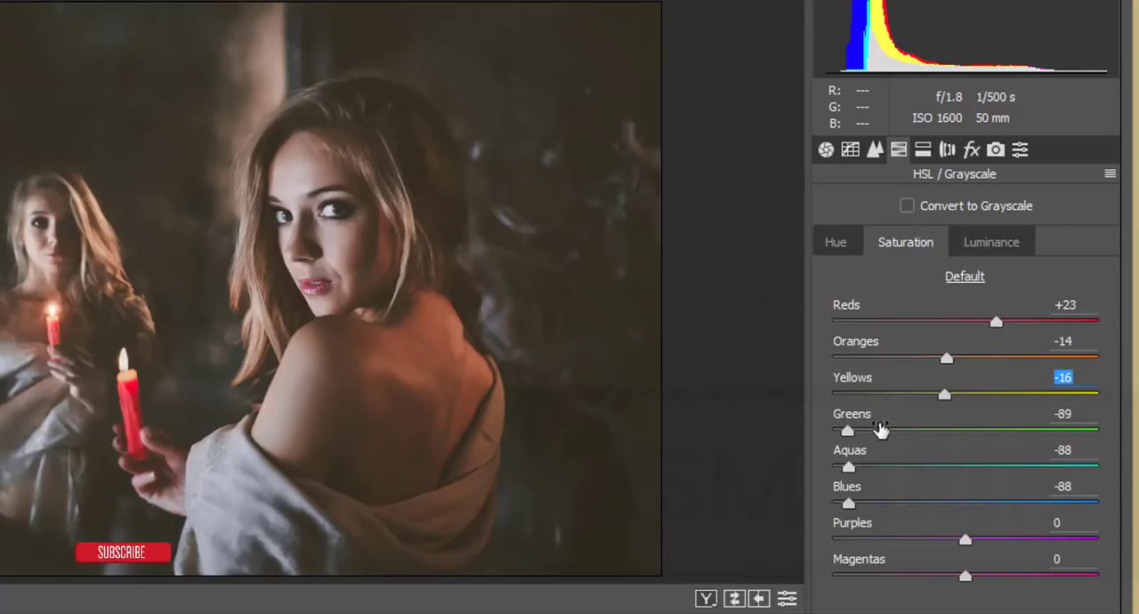
{"action": "left_click", "coordinate": [1064, 414]}
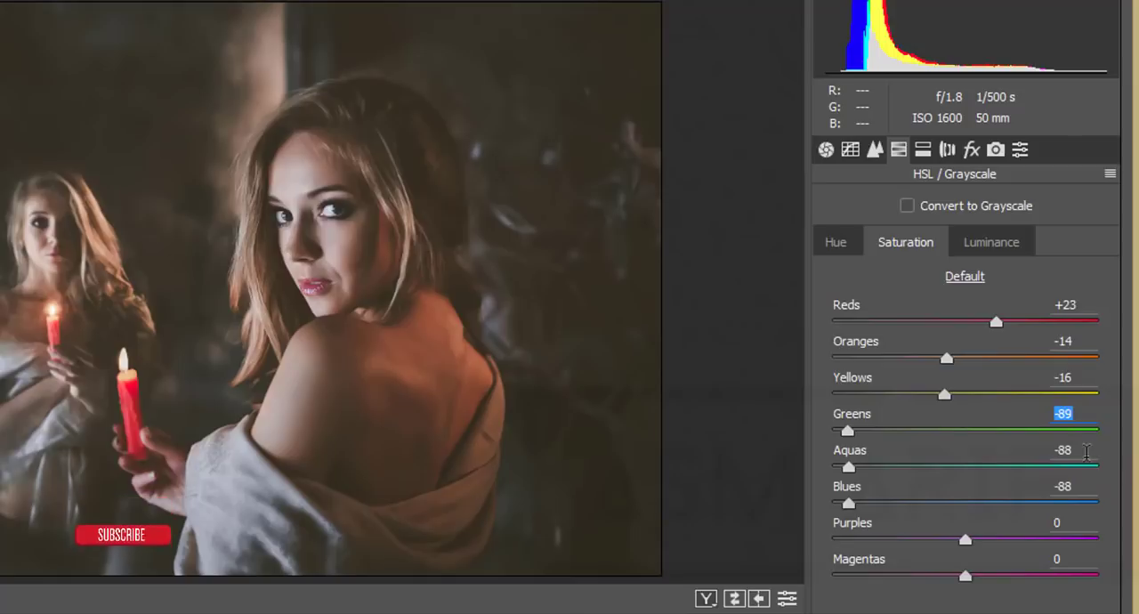
{"action": "key", "text": "Tab"}
{"action": "left_click", "coordinate": [1080, 486]}
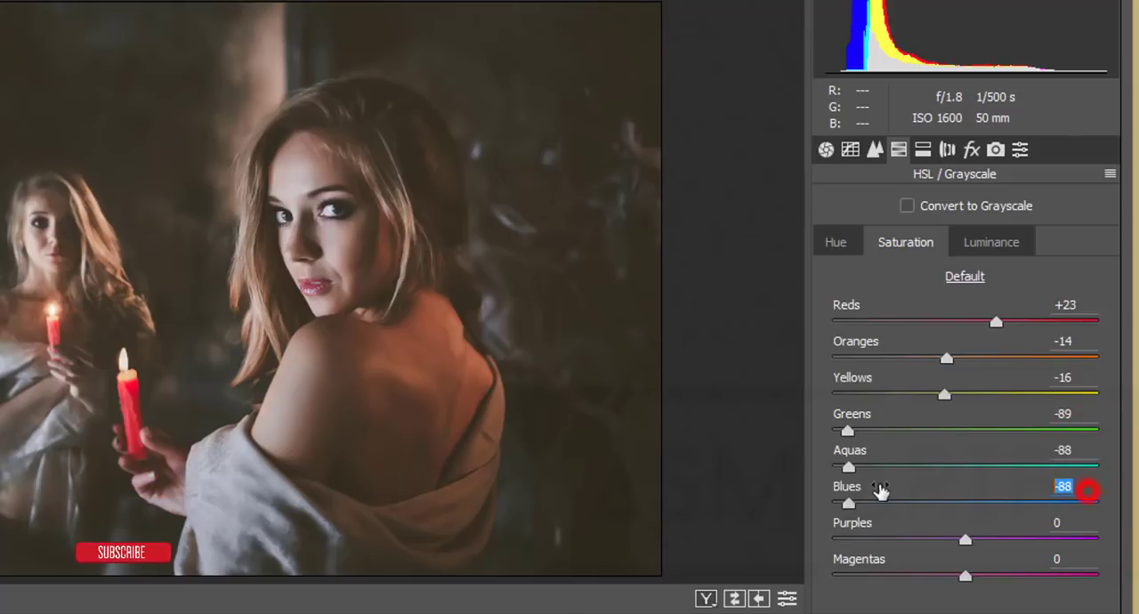
{"action": "left_click", "coordinate": [980, 241]}
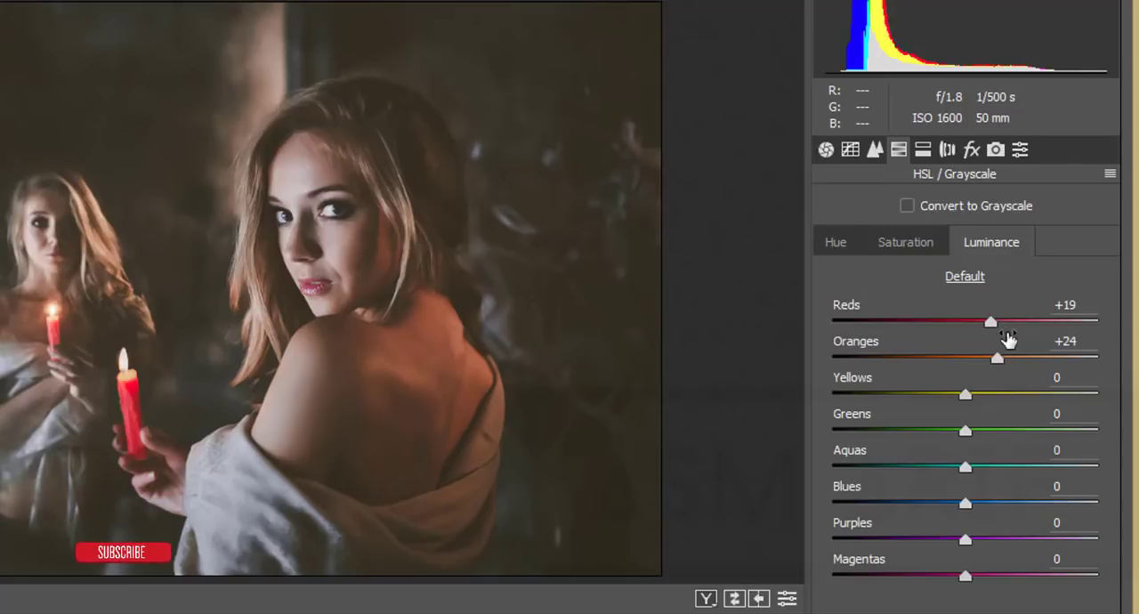
{"action": "left_click", "coordinate": [1084, 306]}
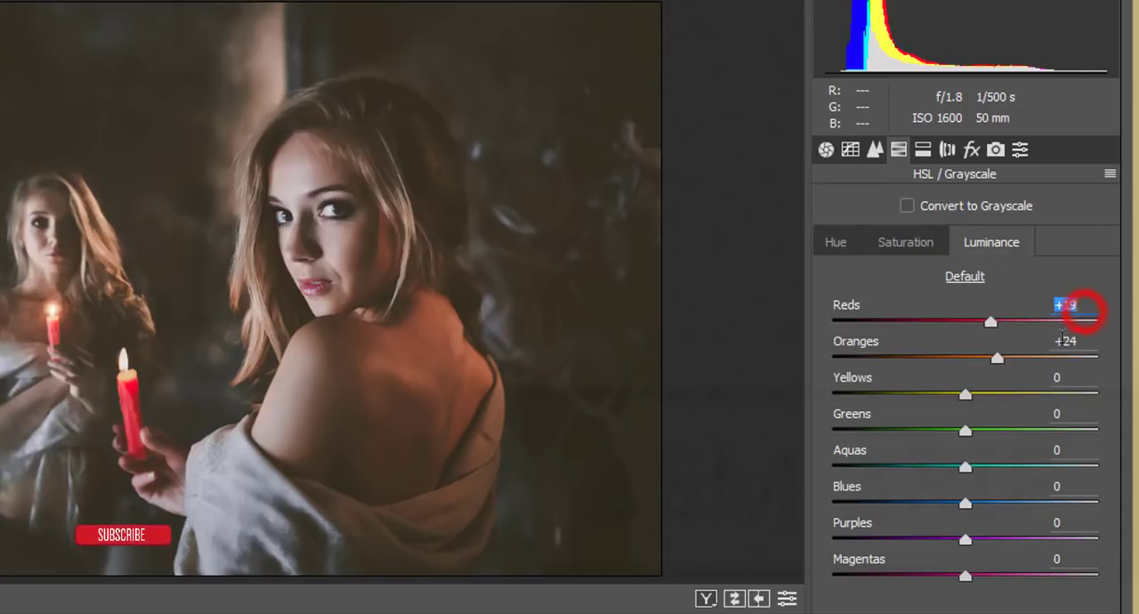
{"action": "left_click", "coordinate": [1086, 342]}
Check the Split Toning, Lens Corrections and Effects adjustments for the photo
{"action": "left_click", "coordinate": [923, 149]}
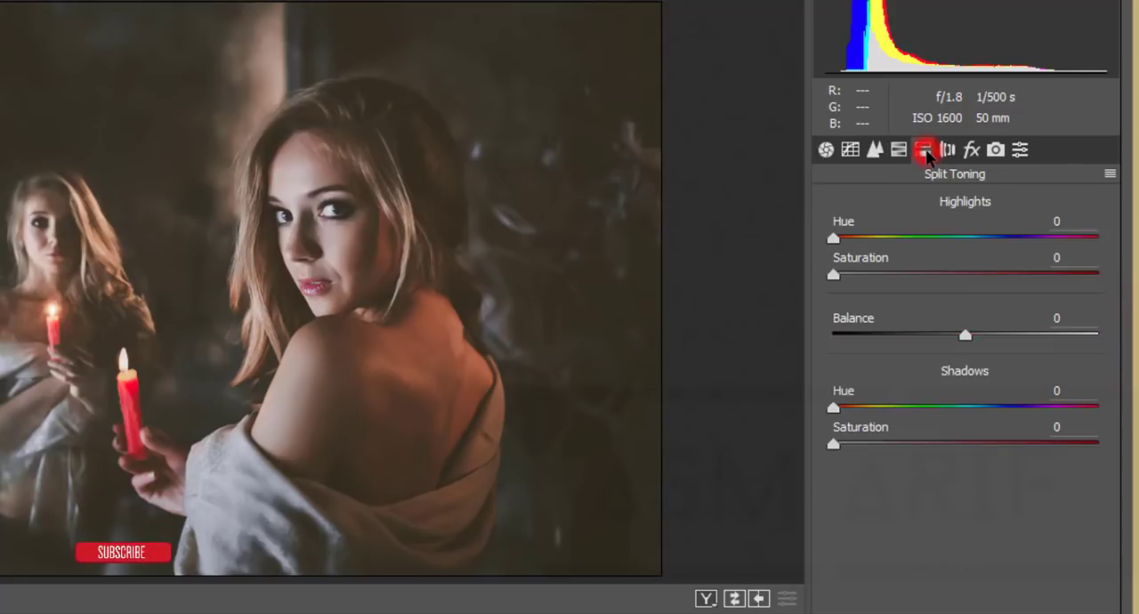
{"action": "left_click", "coordinate": [948, 150]}
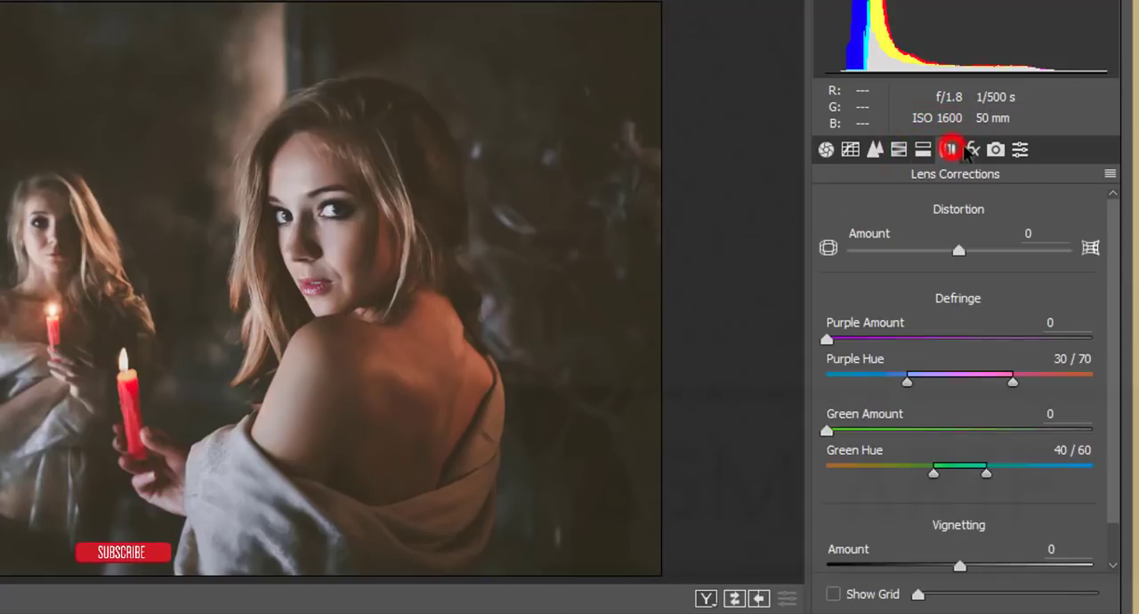
{"action": "left_click", "coordinate": [971, 150]}
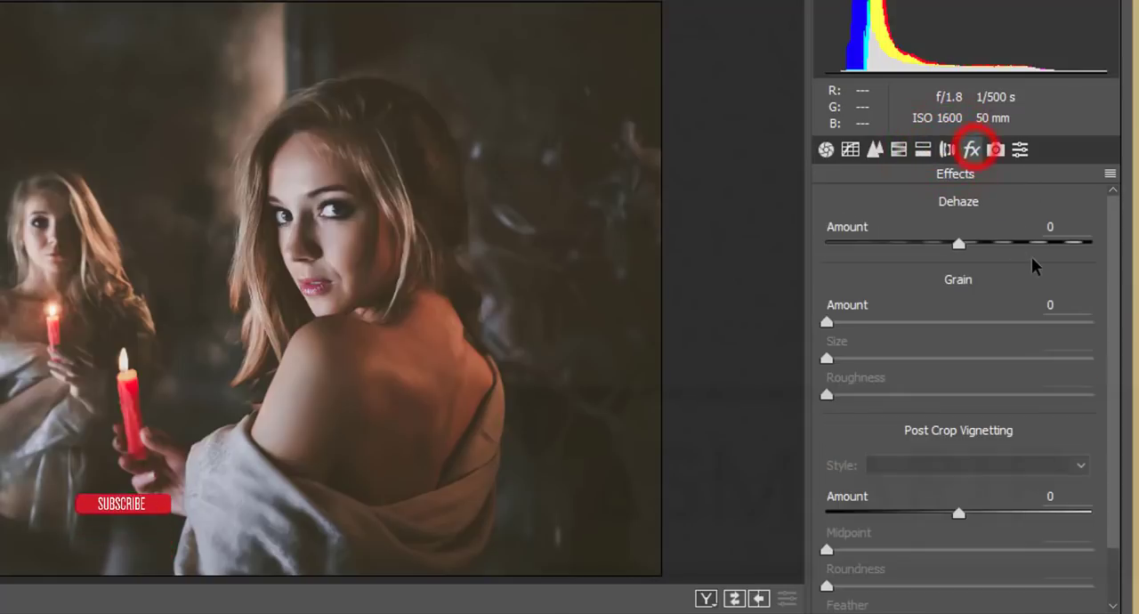
Review the Camera Calibration hue and saturation values of the Red, Green and Blue Primary, and apply the Camera Raw adjustments
{"action": "left_click", "coordinate": [995, 149]}
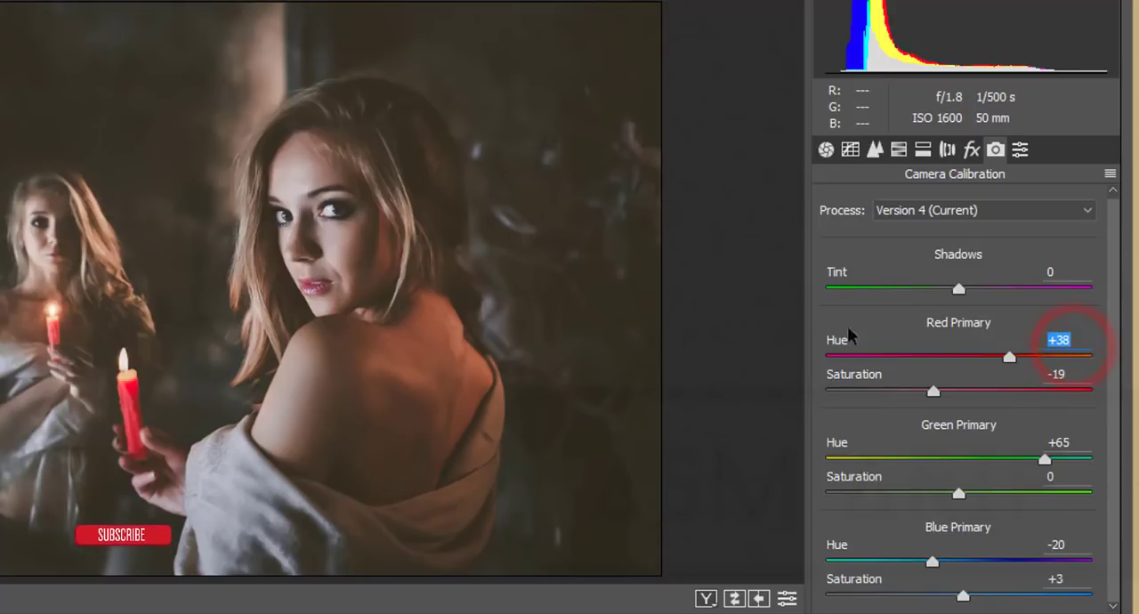
{"action": "left_click", "coordinate": [1078, 374]}
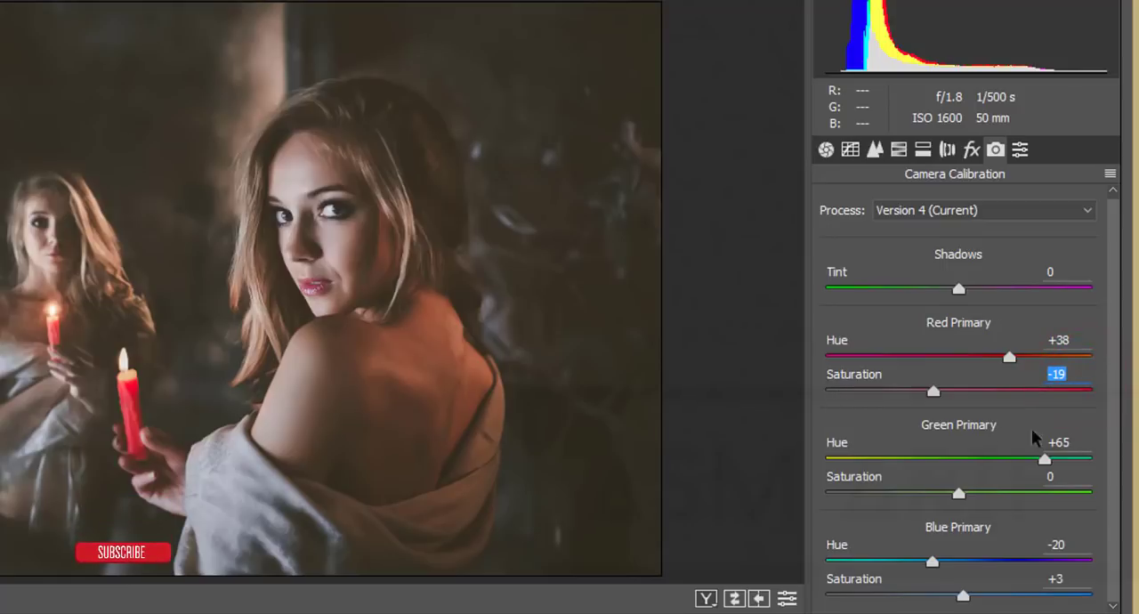
{"action": "left_click", "coordinate": [1087, 444]}
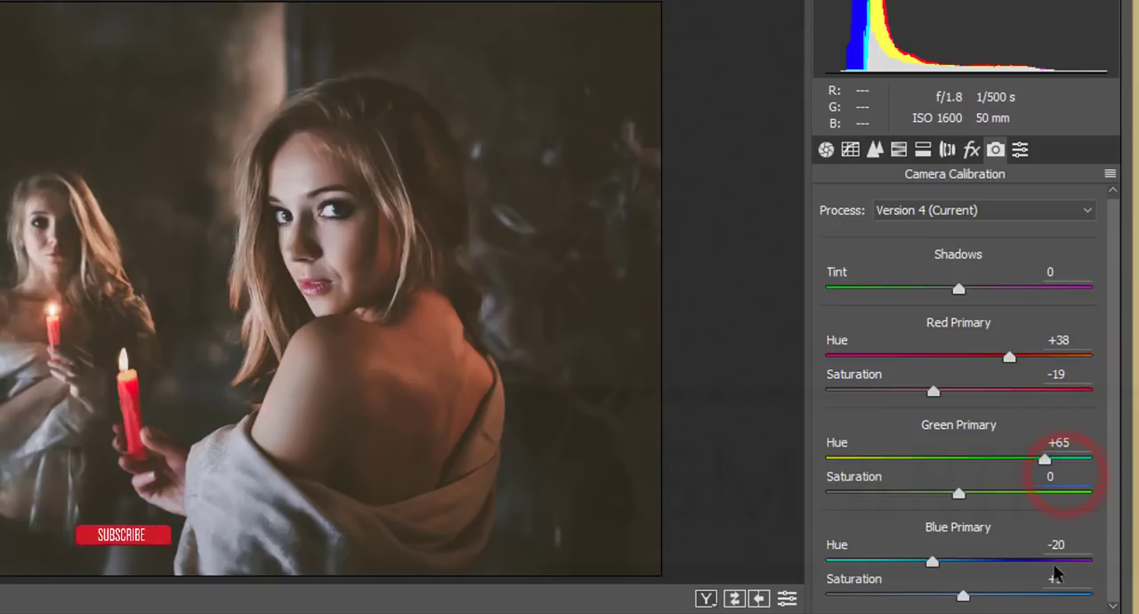
{"action": "left_click", "coordinate": [1078, 548]}
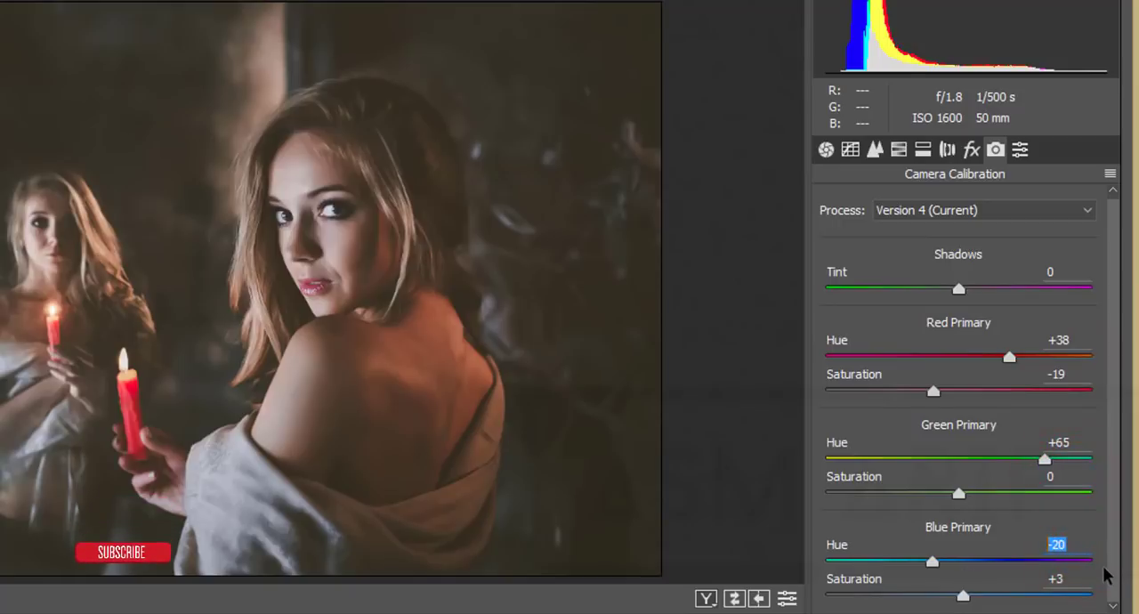
{"action": "left_click", "coordinate": [1077, 579]}
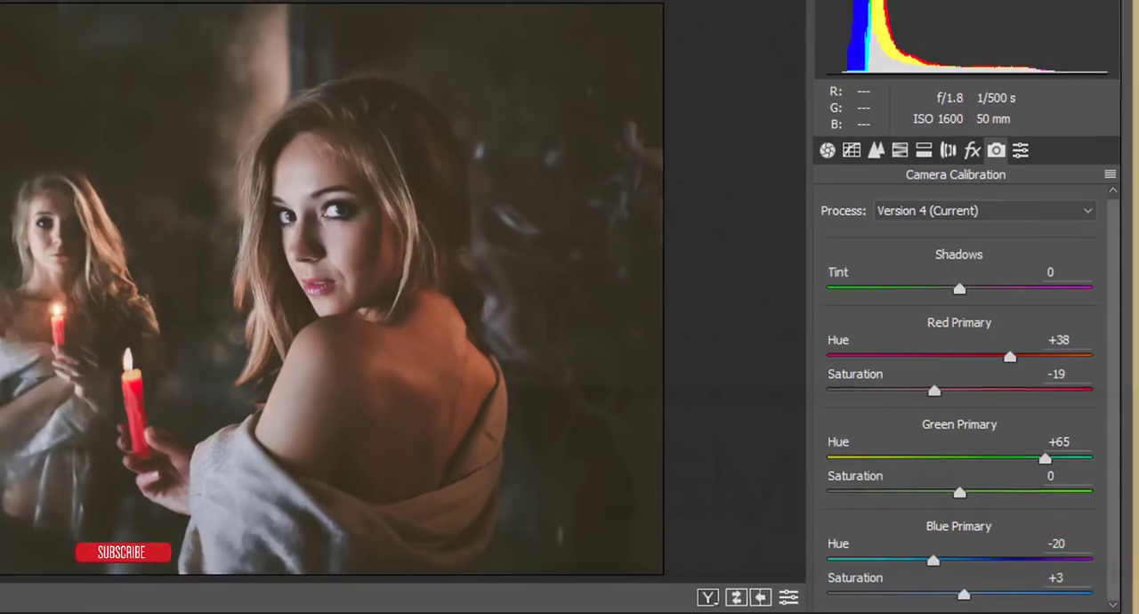
{"action": "left_click", "coordinate": [1096, 575]}
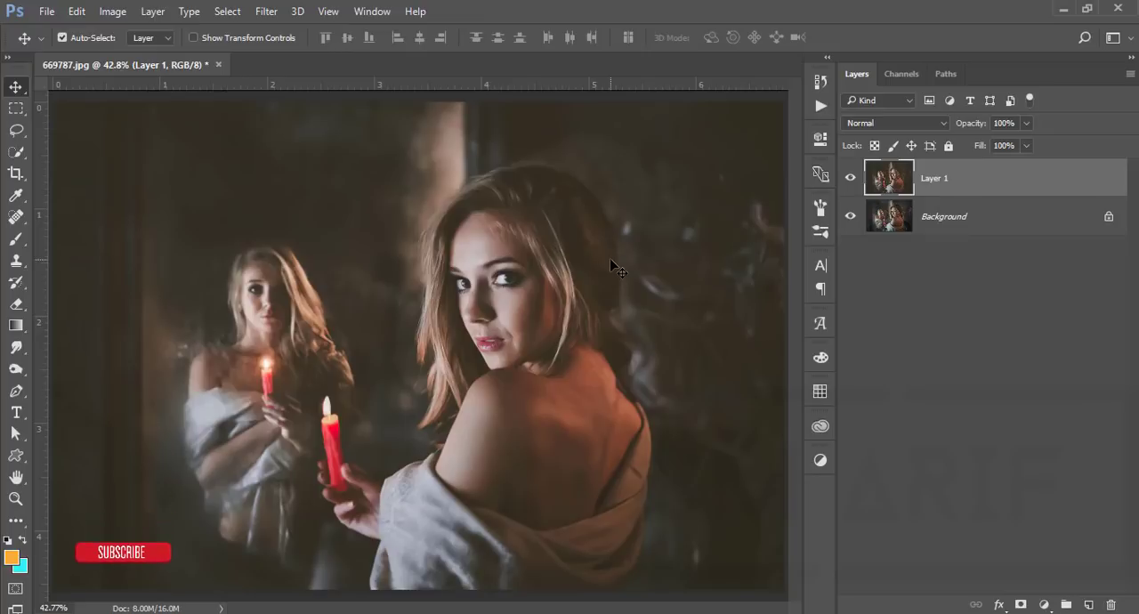
Add an empty layer above Layer 1 and choose a soft round brush of 200 px with 0% hardness
{"action": "left_click", "coordinate": [1082, 196]}
{"action": "left_click", "coordinate": [1089, 607]}
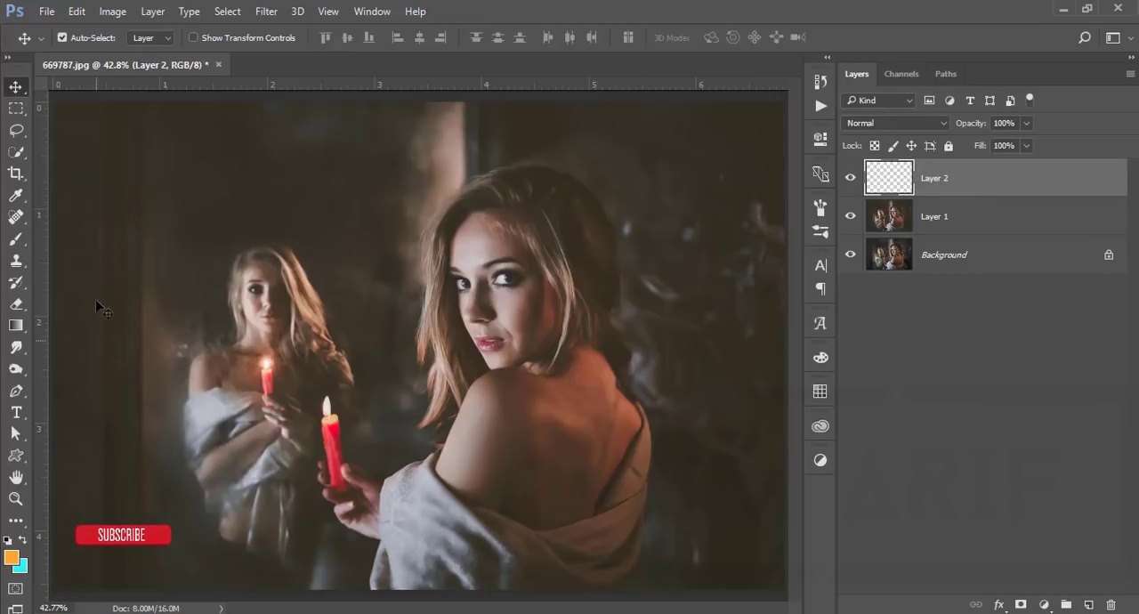
{"action": "left_click", "coordinate": [16, 239]}
{"action": "right_click", "coordinate": [273, 200]}
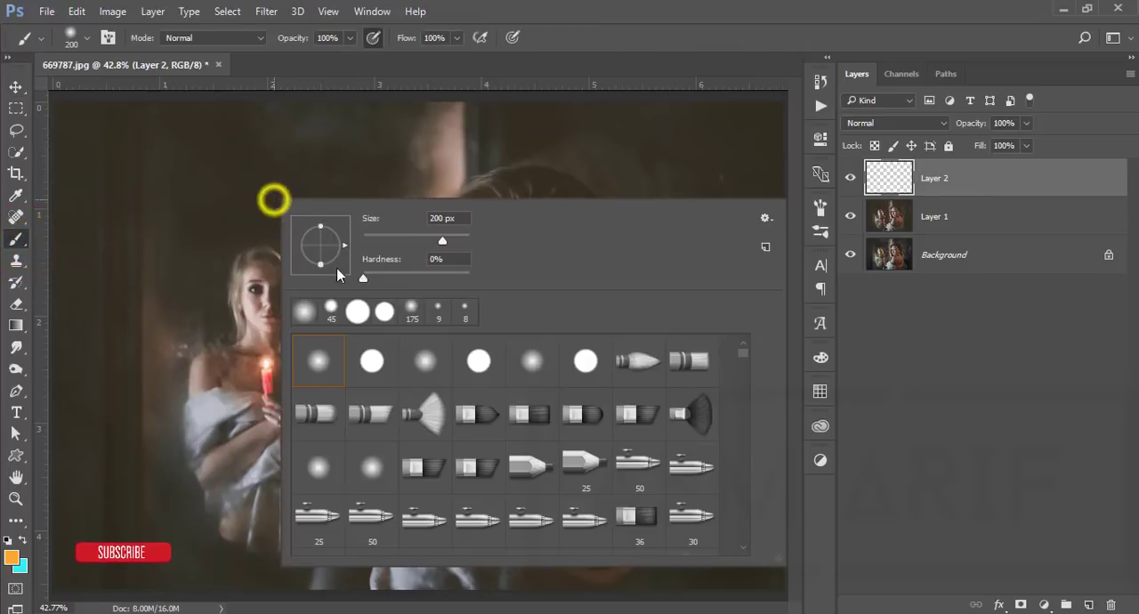
{"action": "left_click", "coordinate": [323, 360]}
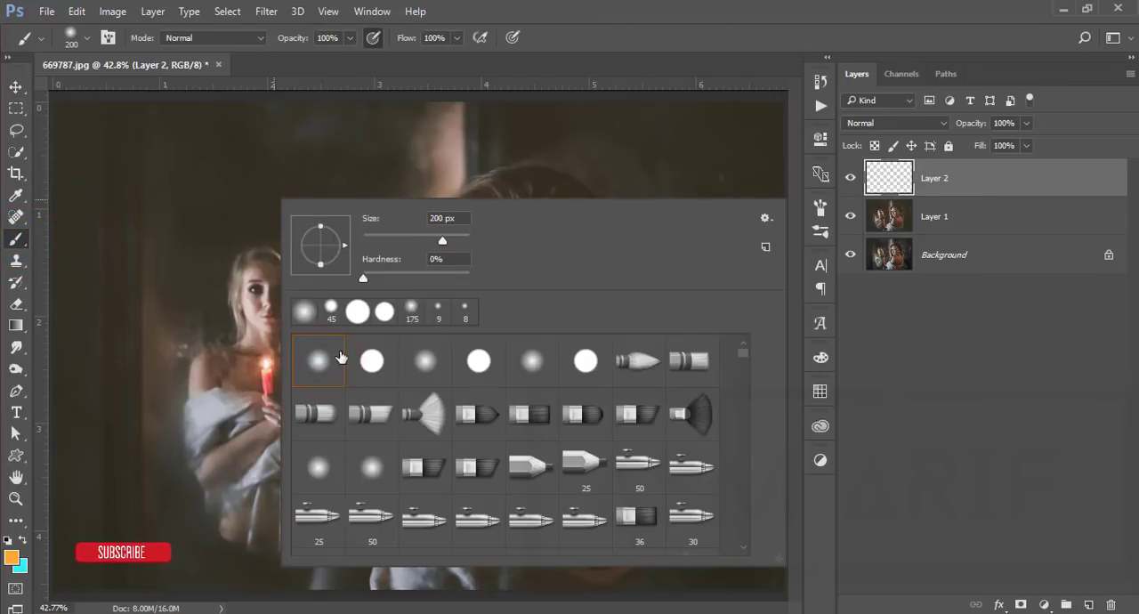
{"action": "left_click", "coordinate": [450, 218]}
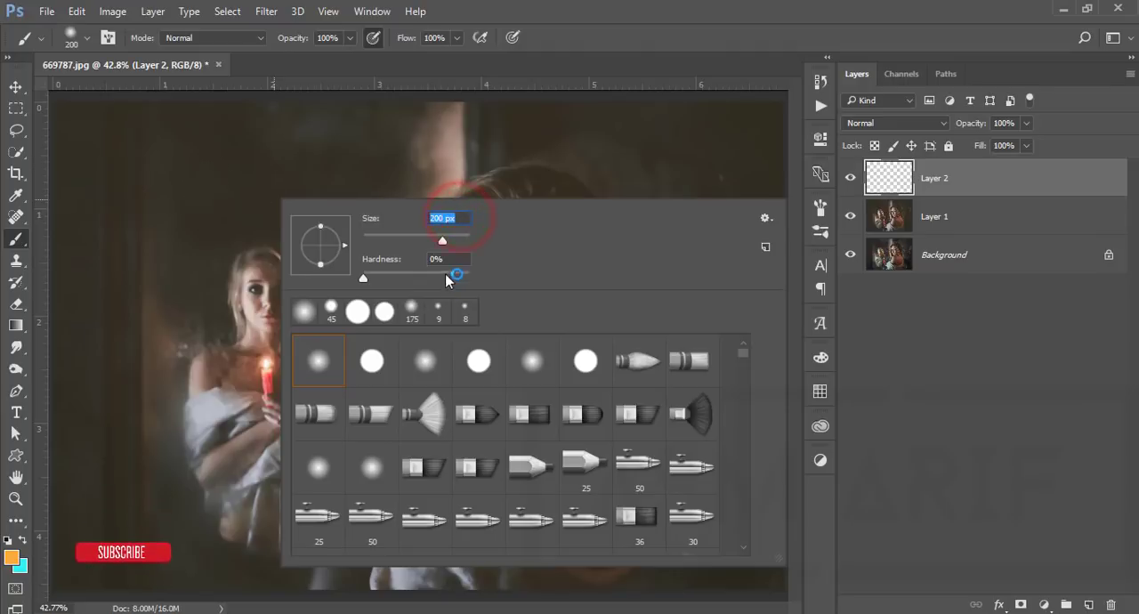
Keep the brush at Normal mode with 100% opacity and flow, and paint one orange glow over the foreground candle's flame
{"action": "left_click", "coordinate": [351, 37]}
{"action": "left_click", "coordinate": [348, 58]}
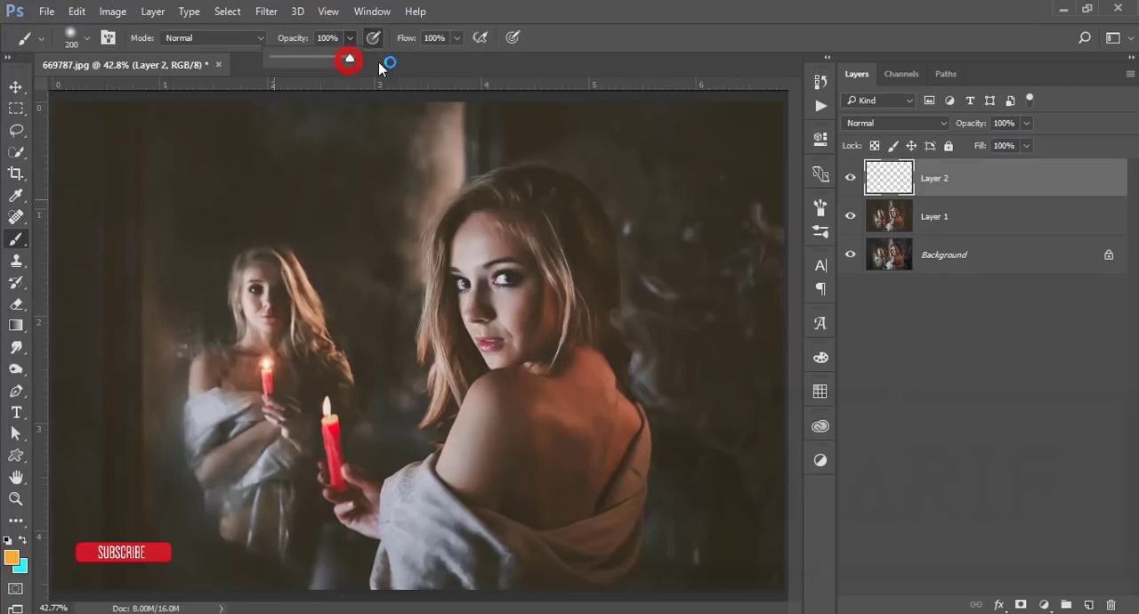
{"action": "left_click", "coordinate": [456, 39]}
{"action": "left_click", "coordinate": [458, 39]}
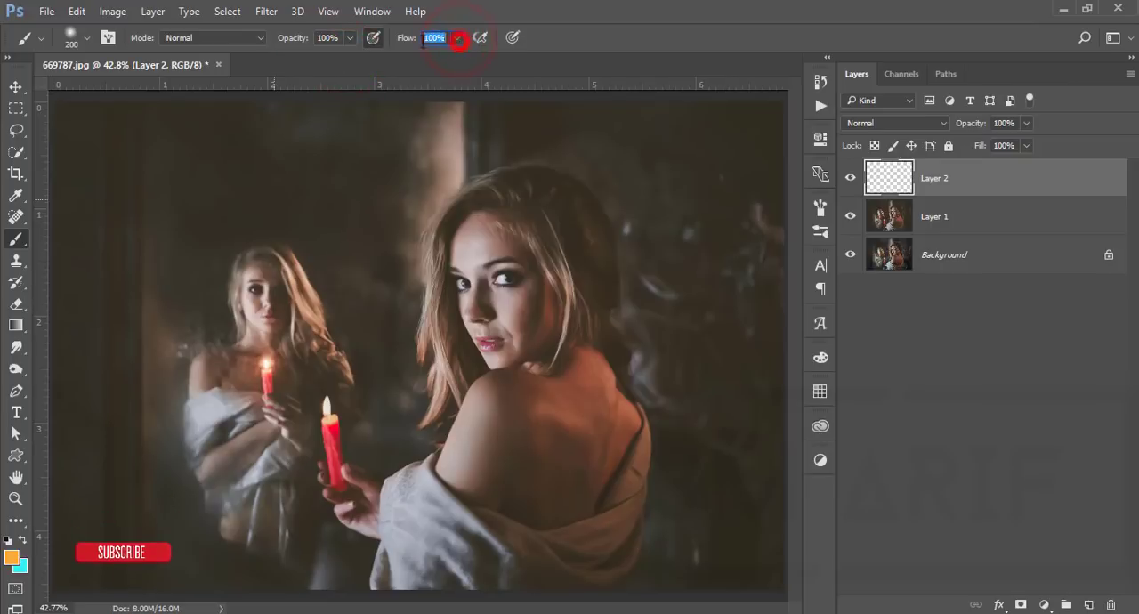
{"action": "left_click", "coordinate": [264, 40]}
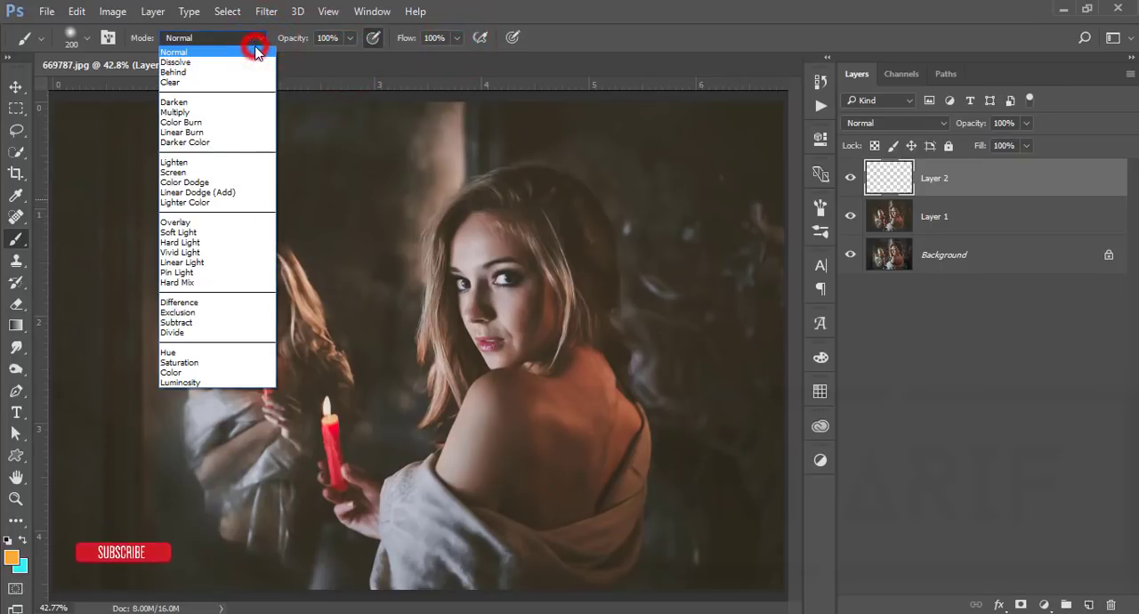
{"action": "left_click", "coordinate": [255, 51]}
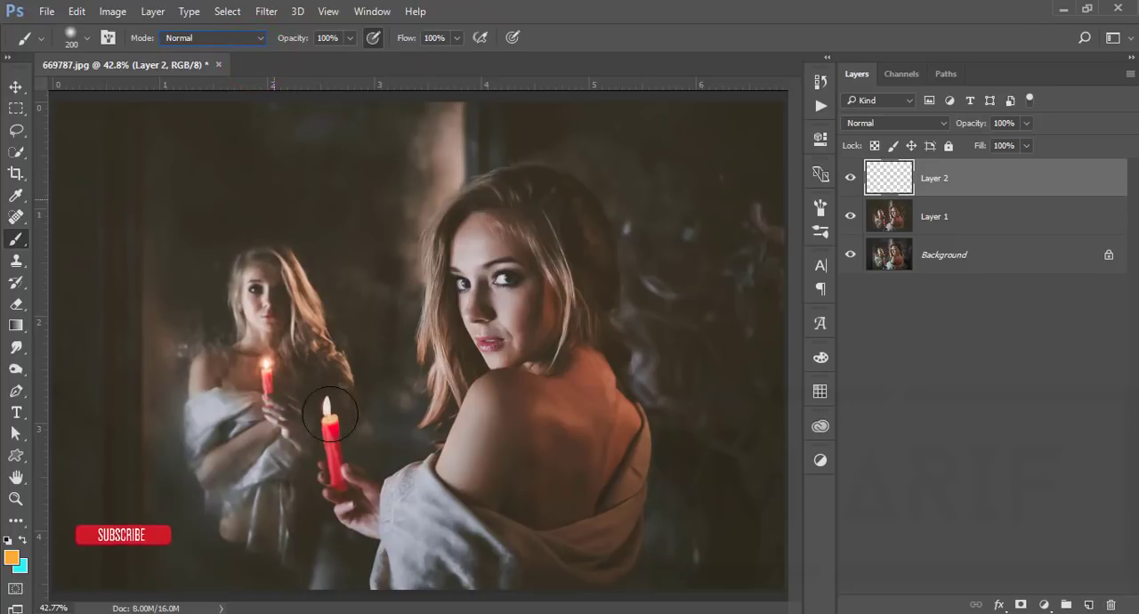
{"action": "left_click", "coordinate": [325, 409]}
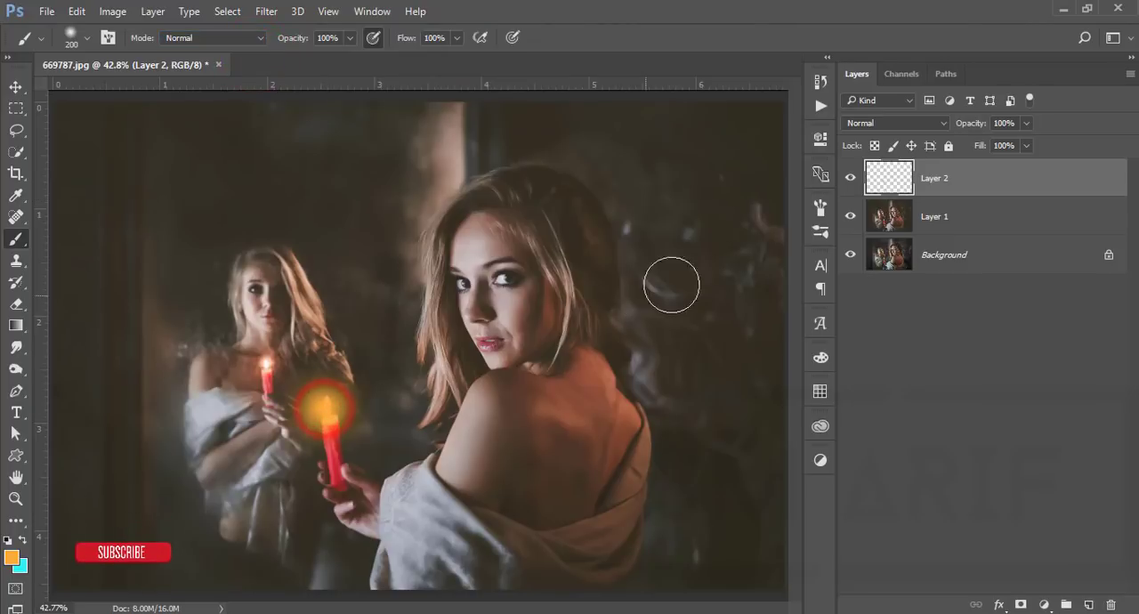
Blend the orange glow layer in Screen mode and reduce its fill to 59%
{"action": "left_click", "coordinate": [883, 125]}
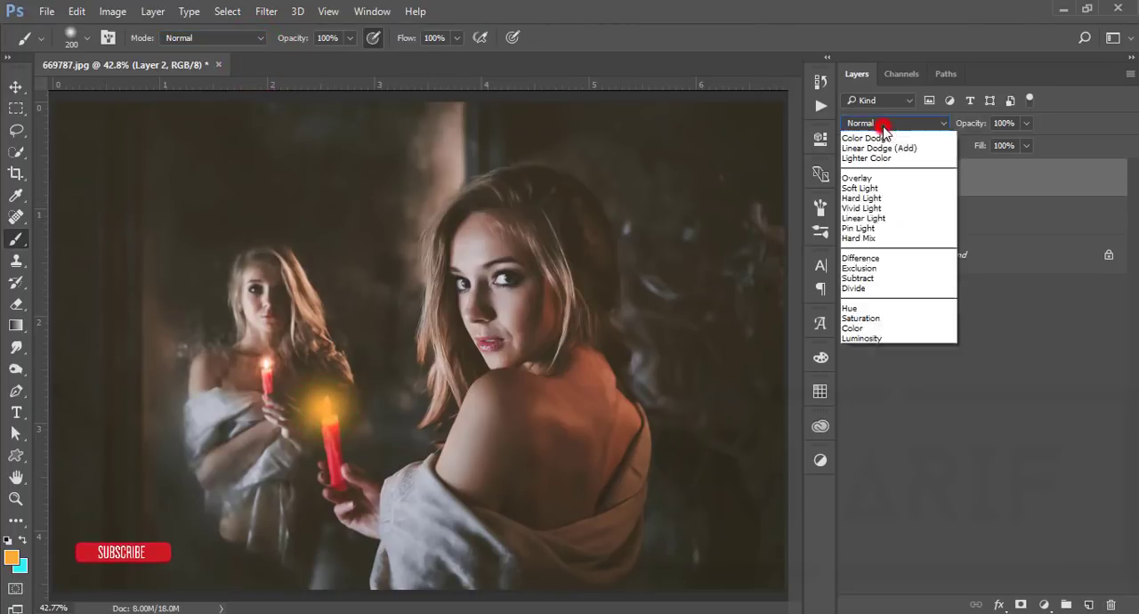
{"action": "left_click", "coordinate": [854, 237]}
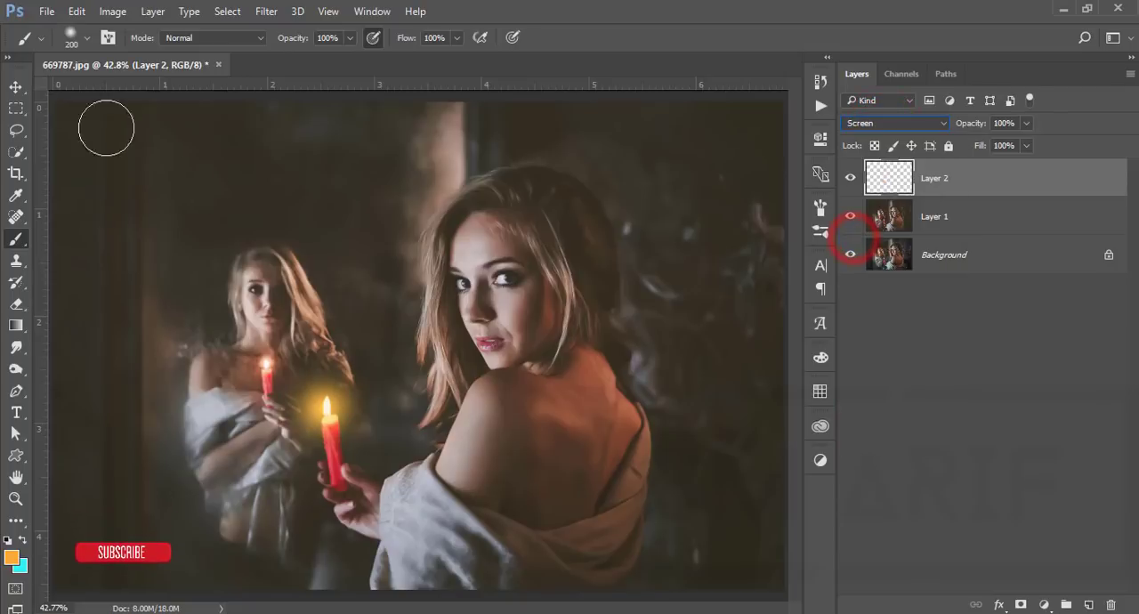
{"action": "left_click", "coordinate": [14, 87]}
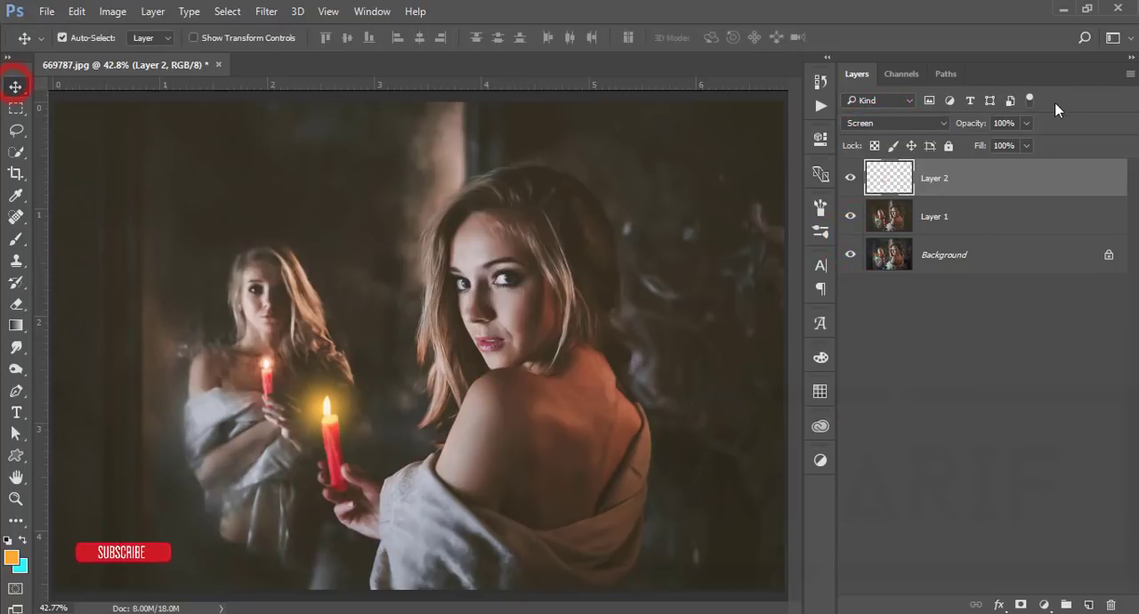
{"action": "left_click", "coordinate": [1026, 145]}
{"action": "left_click", "coordinate": [995, 164]}
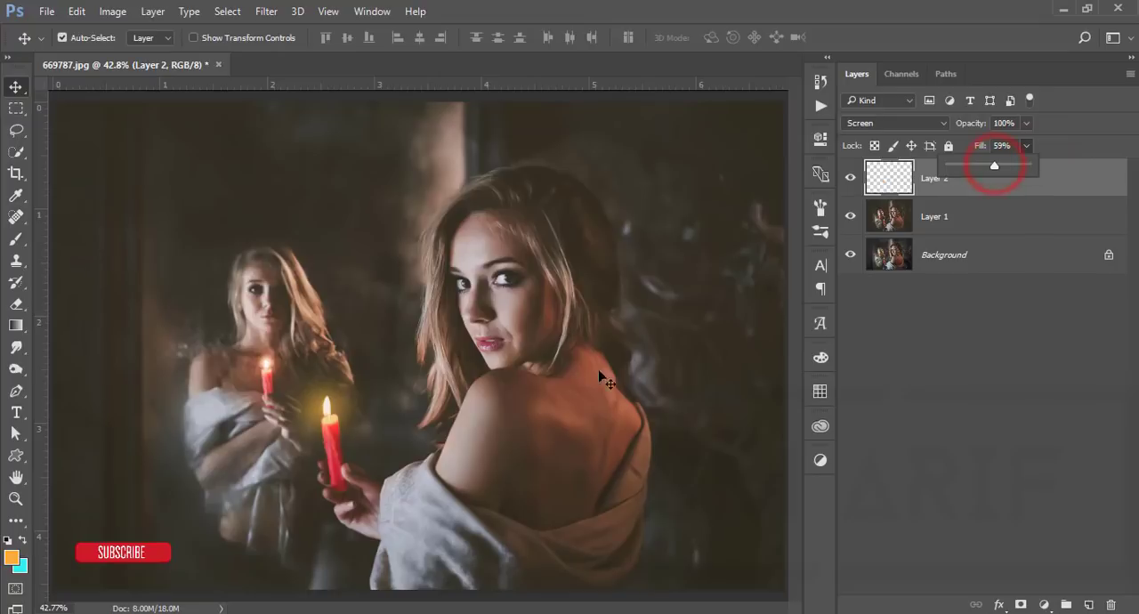
{"action": "left_click", "coordinate": [330, 412]}
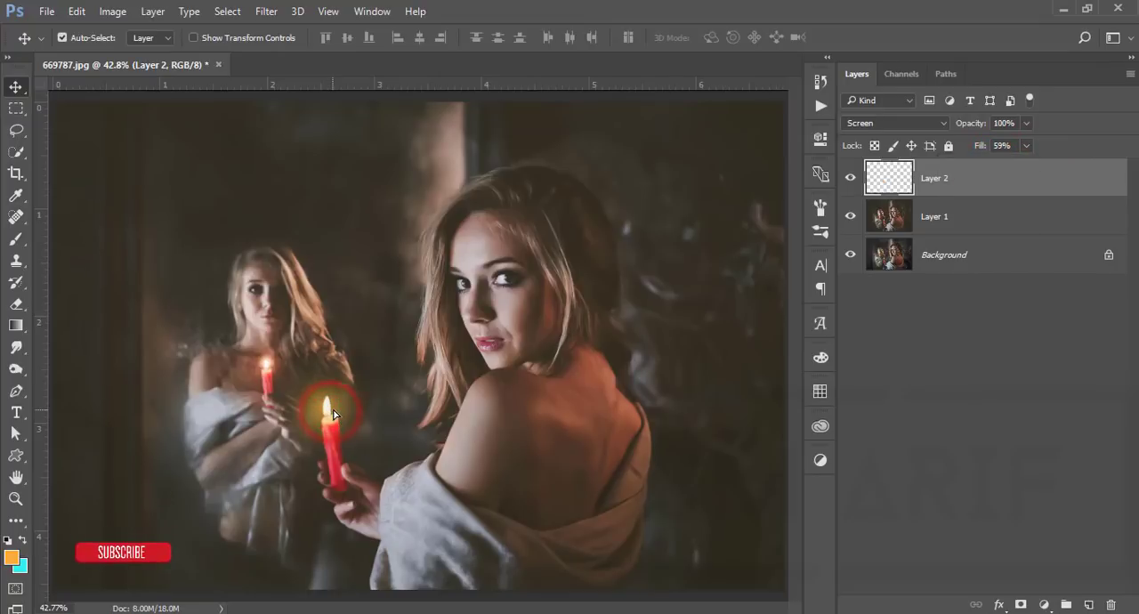
{"action": "left_click", "coordinate": [330, 409]}
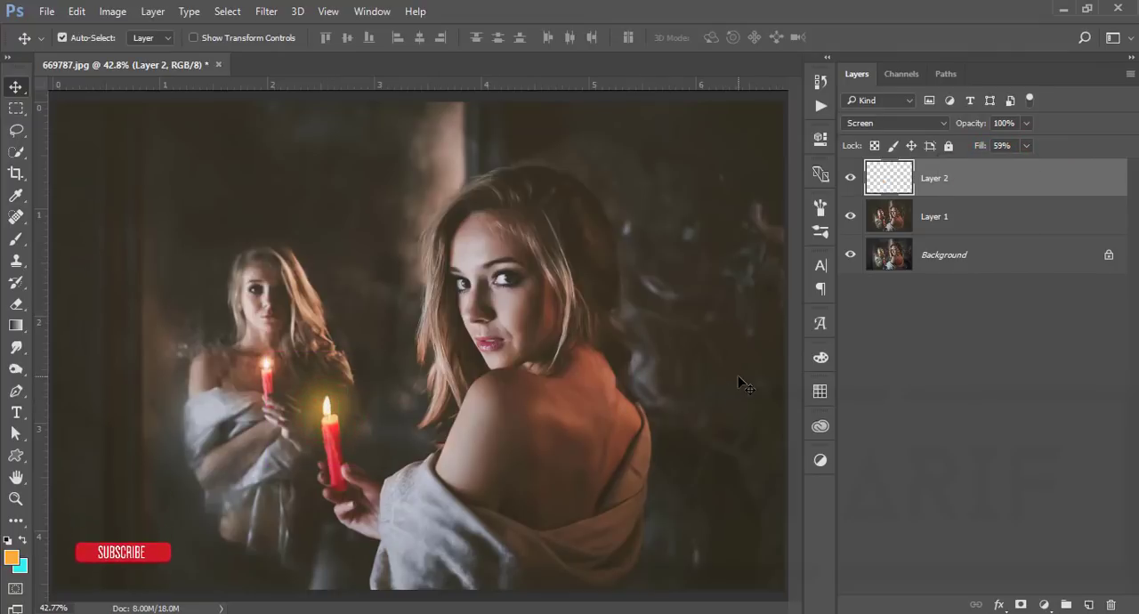
Add a Color Lookup adjustment layer on top using the FuturisticBleak.3DL 3D LUT
{"action": "left_click", "coordinate": [1045, 604]}
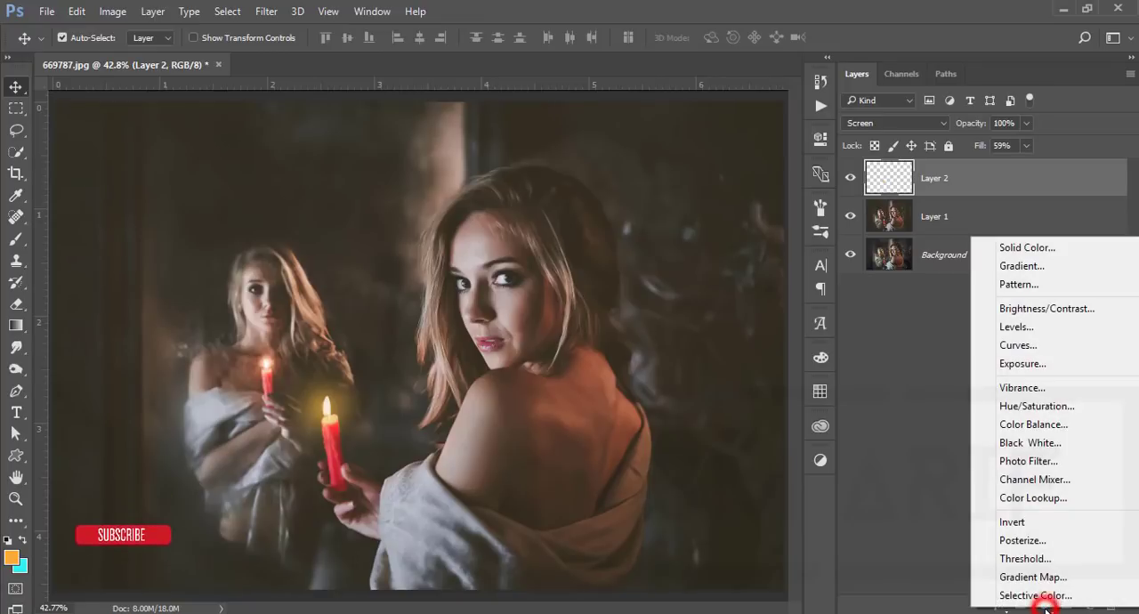
{"action": "left_click", "coordinate": [1038, 501]}
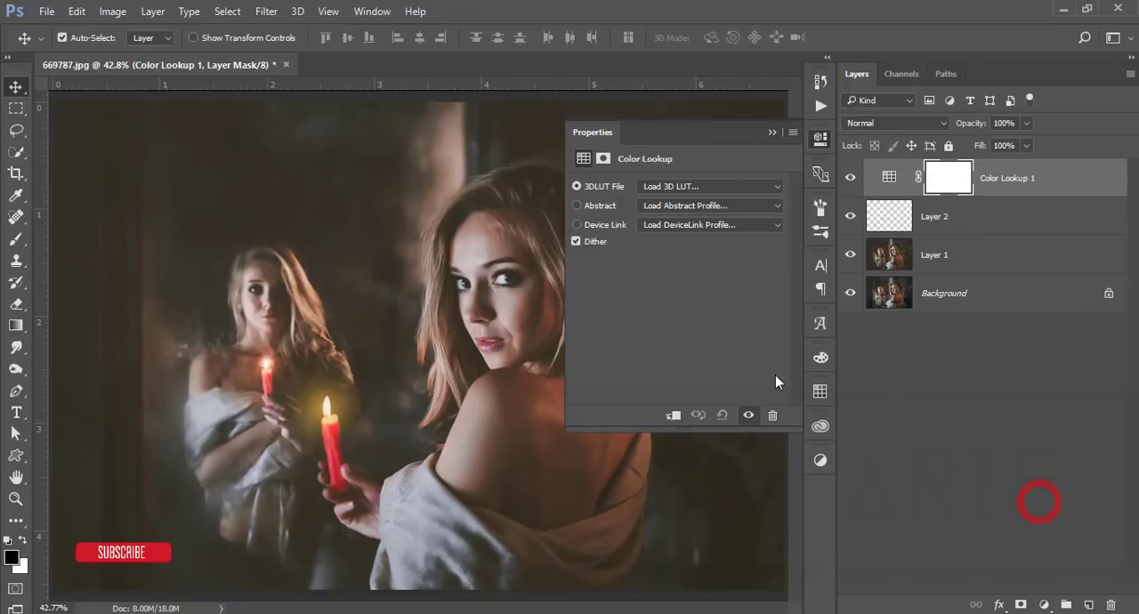
{"action": "left_click", "coordinate": [667, 189]}
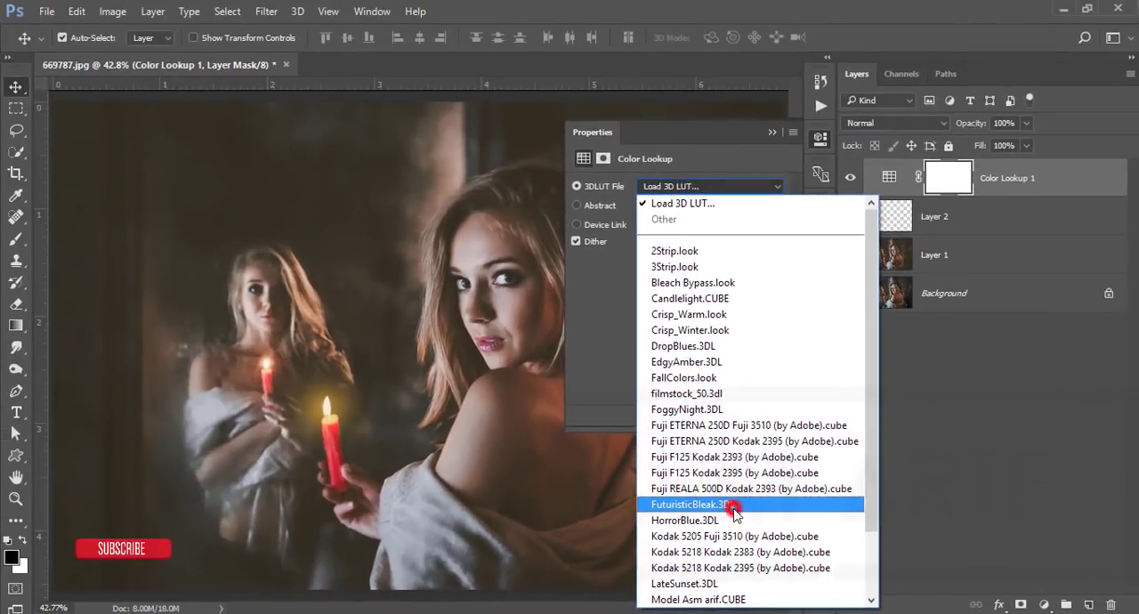
{"action": "left_click", "coordinate": [276, 402]}
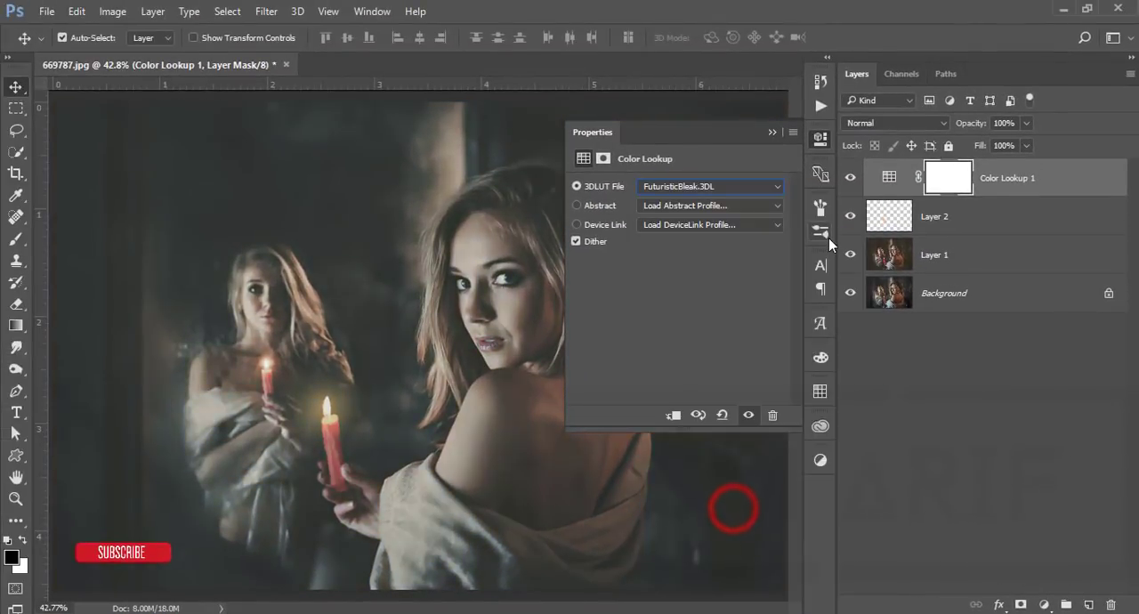
Set the fill of the Color Lookup adjustment layer to 23%
{"action": "left_click", "coordinate": [772, 133]}
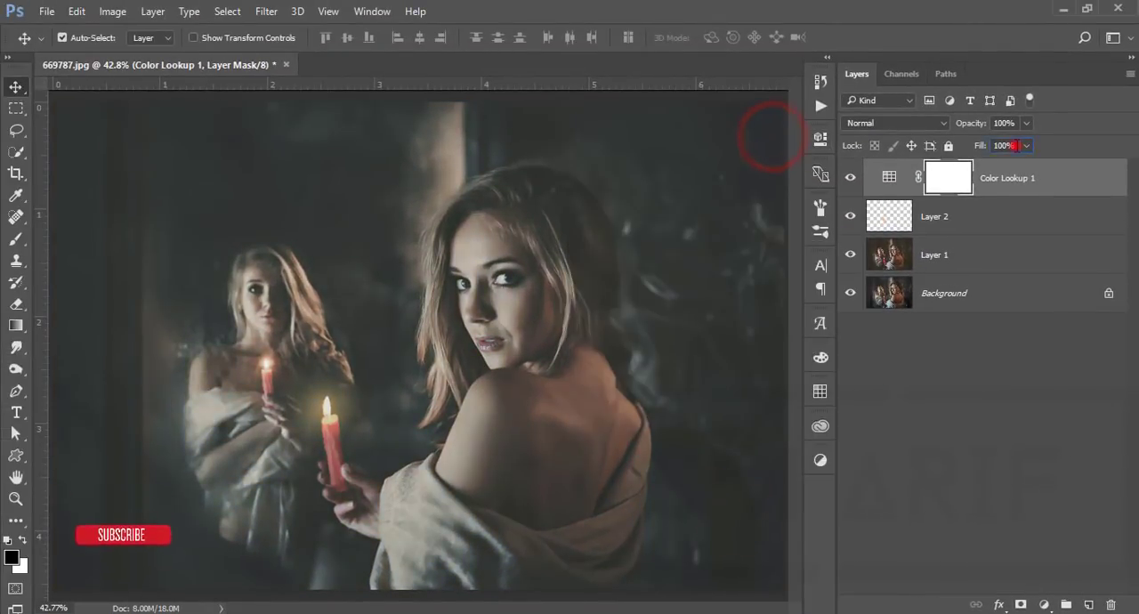
{"action": "left_click", "coordinate": [1003, 145]}
{"action": "type", "text": "23"}
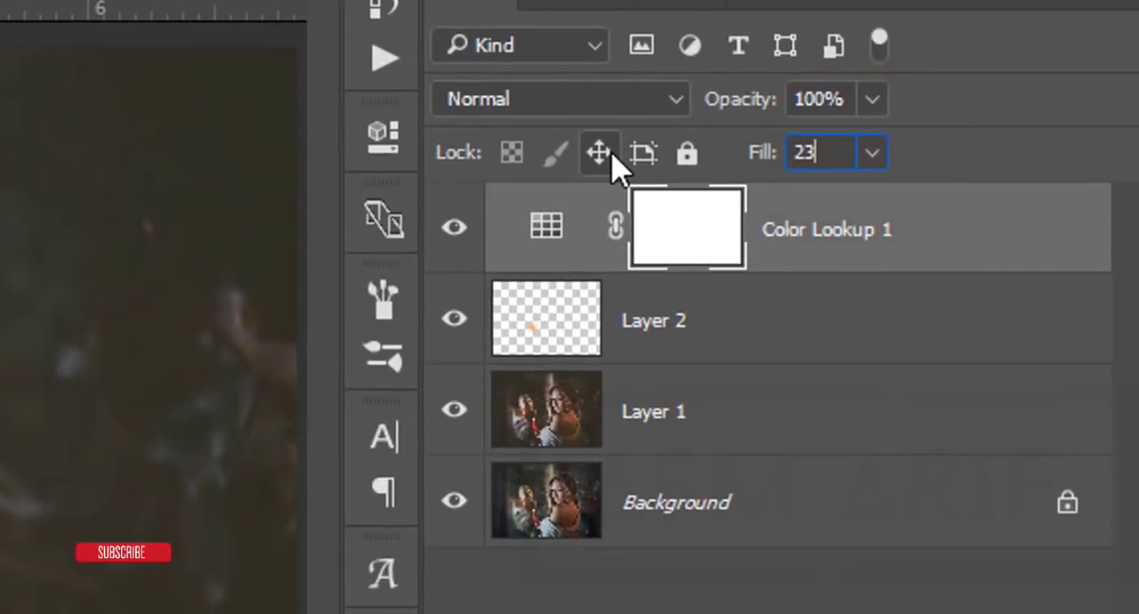
{"action": "key", "text": "Return"}
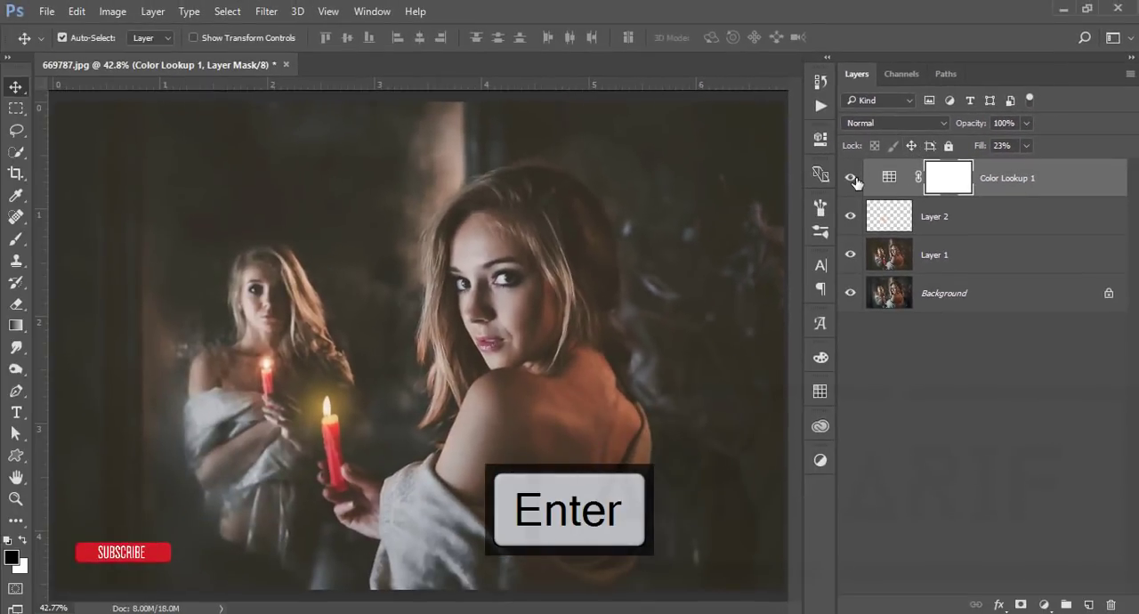
Compare the portrait with and without the Color Lookup adjustment by toggling the layer's visibility
{"action": "left_click", "coordinate": [853, 179]}
{"action": "left_click", "coordinate": [854, 181]}
{"action": "left_click", "coordinate": [854, 179]}
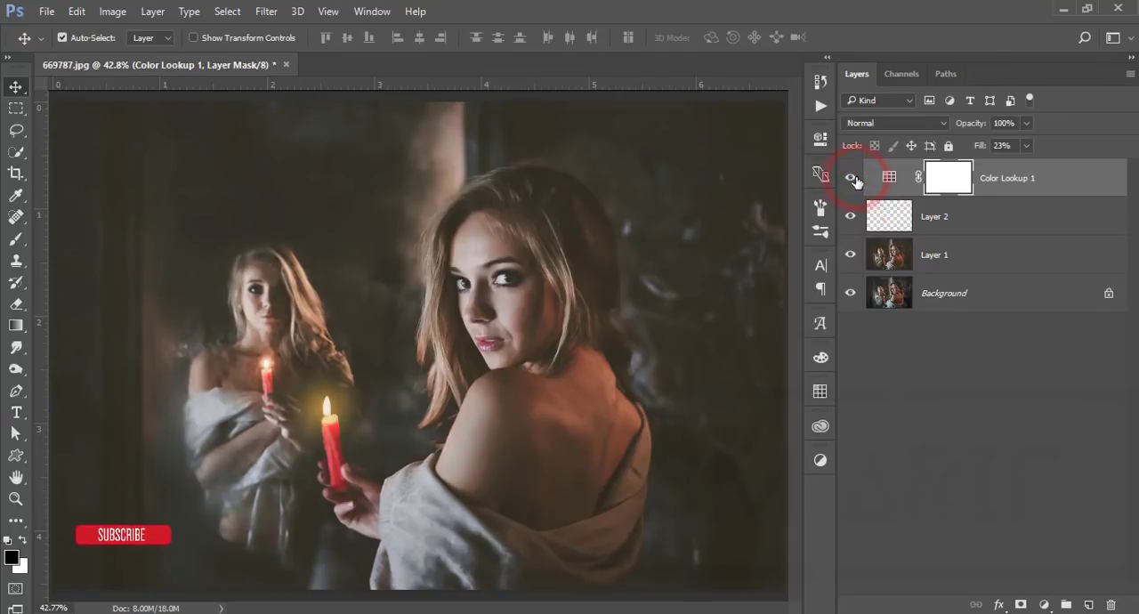
{"action": "left_click", "coordinate": [854, 179]}
{"action": "left_click", "coordinate": [854, 179]}
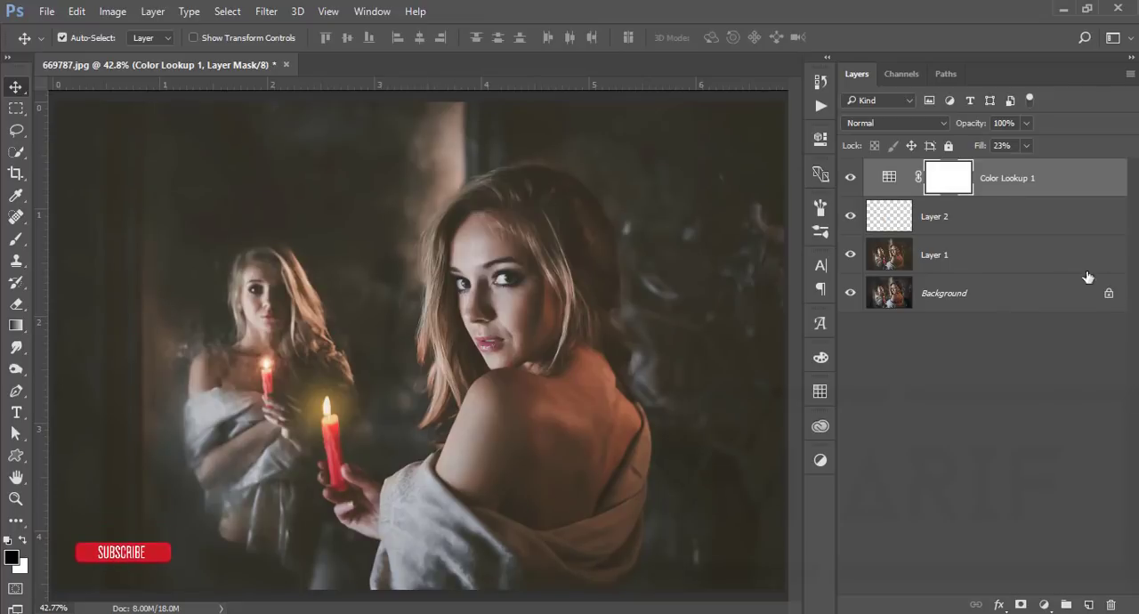
Group the Color Lookup layer, Layer 2 and Layer 1 together above the Background
{"action": "left_click", "coordinate": [1046, 219], "text": "shift"}
{"action": "left_click", "coordinate": [1041, 255], "text": "shift"}
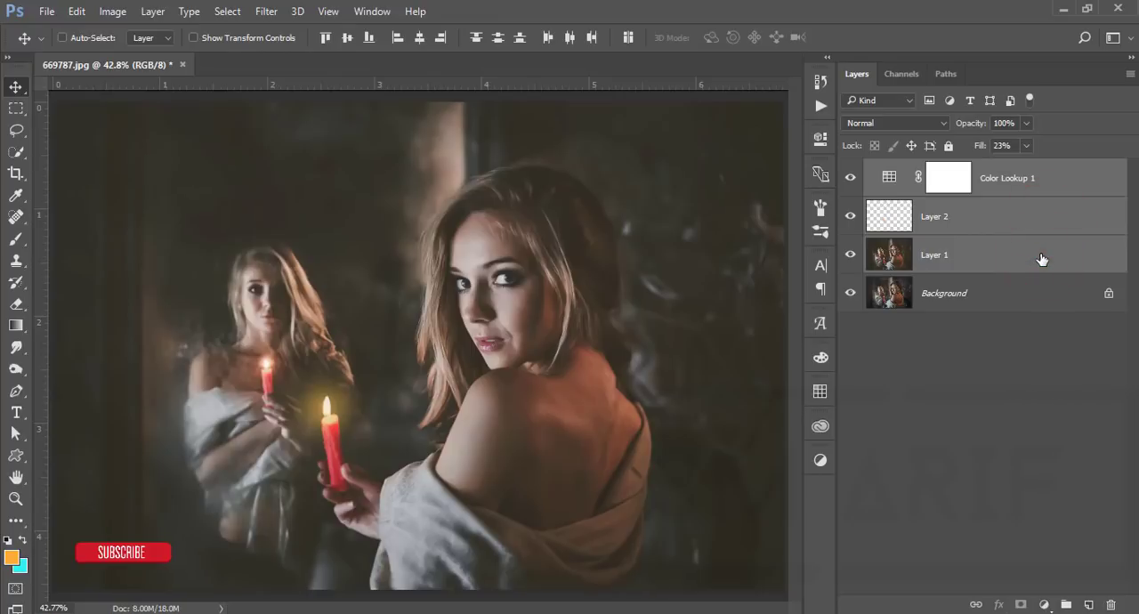
{"action": "key", "text": "ctrl+g"}
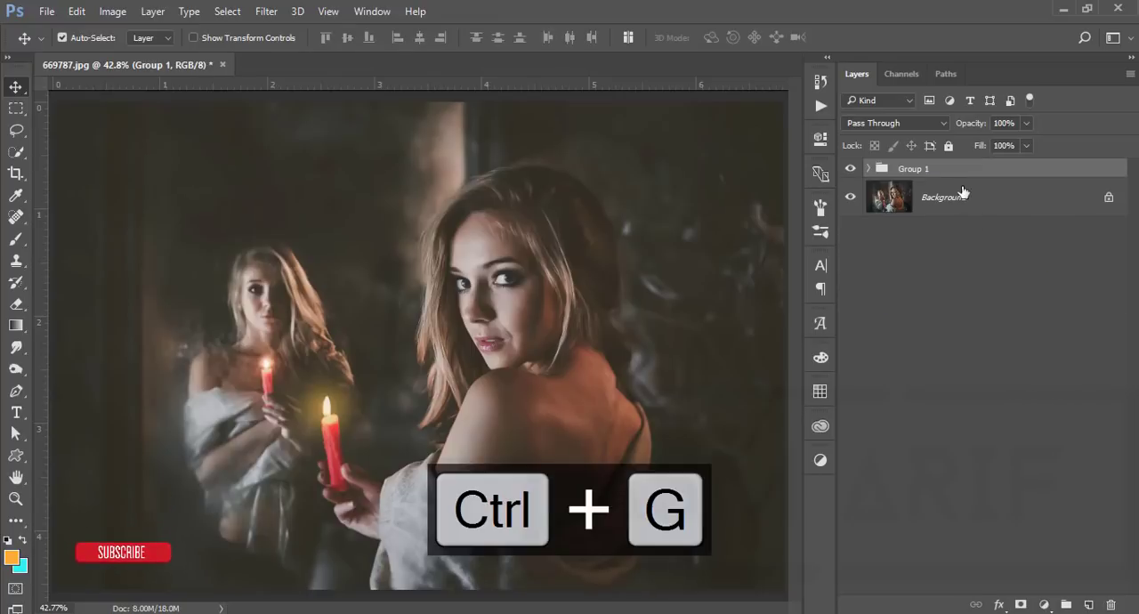
Stamp all visible layers into a new merged layer above the group
{"action": "right_click", "coordinate": [964, 174]}
{"action": "left_click", "coordinate": [1074, 318]}
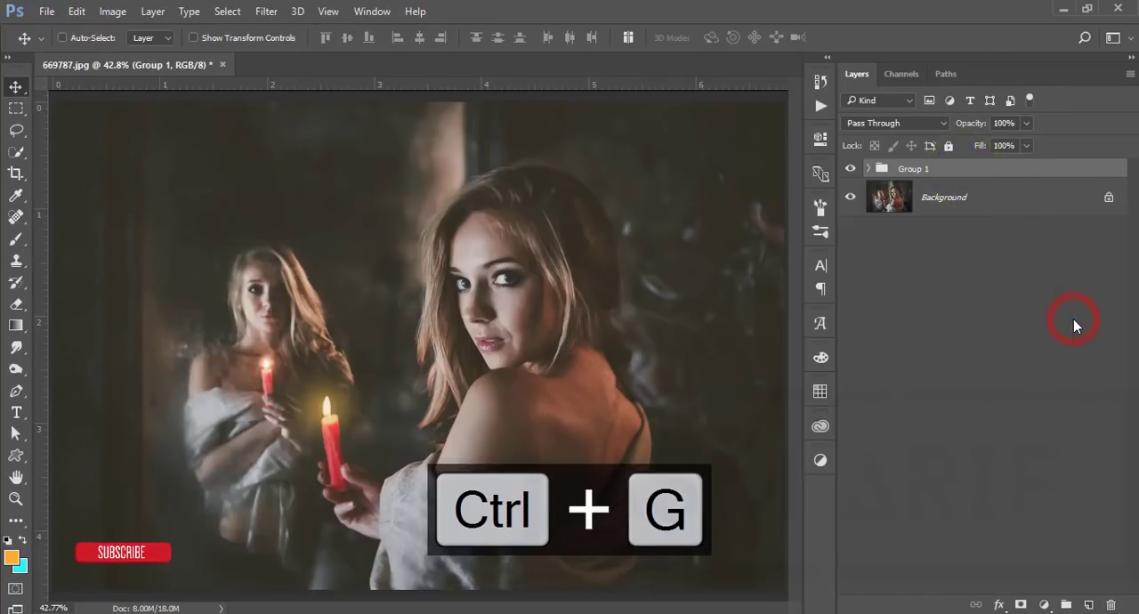
{"action": "key", "text": "ctrl+shift+alt+e"}
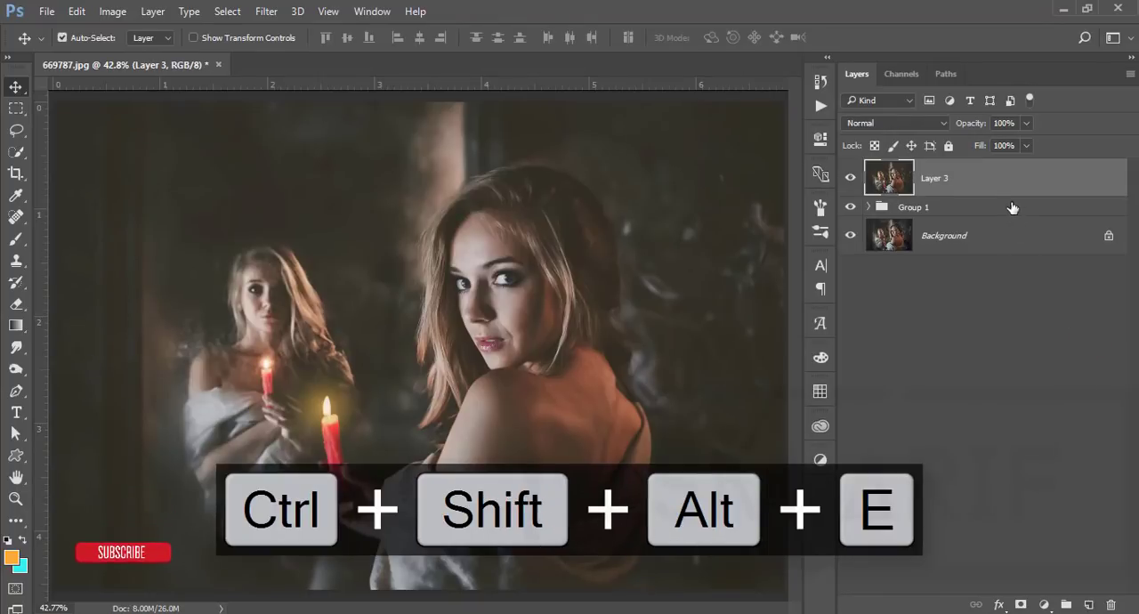
Open the merged layer in the Nik Collection's Color Efex Pro 4 and select the Cross Processing filter
{"action": "left_click", "coordinate": [271, 13]}
{"action": "mouse_move", "coordinate": [322, 379]}
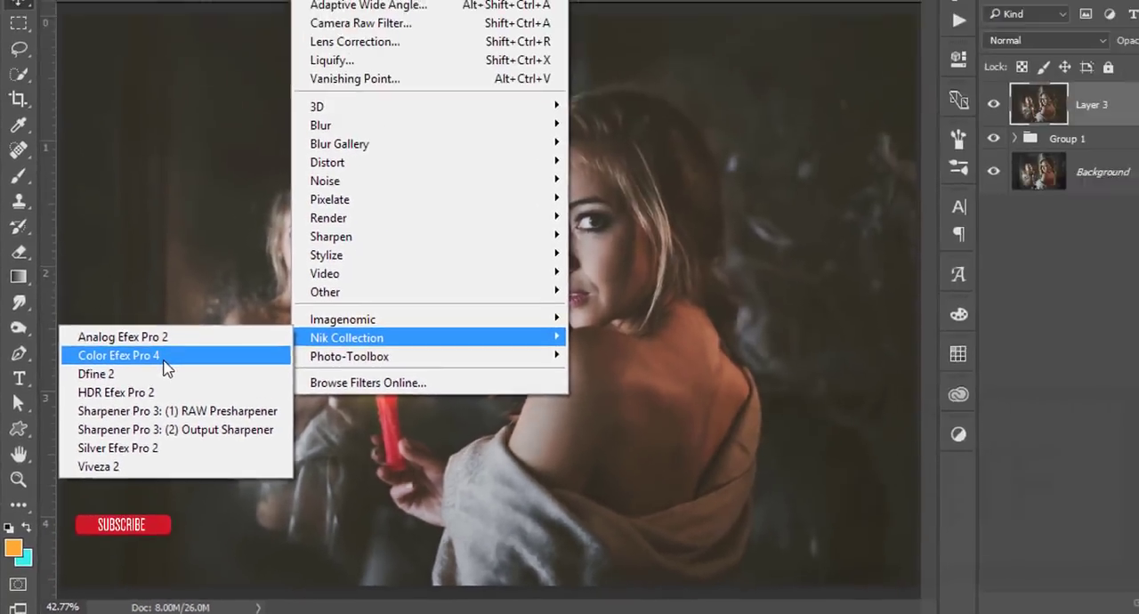
{"action": "left_click", "coordinate": [271, 193]}
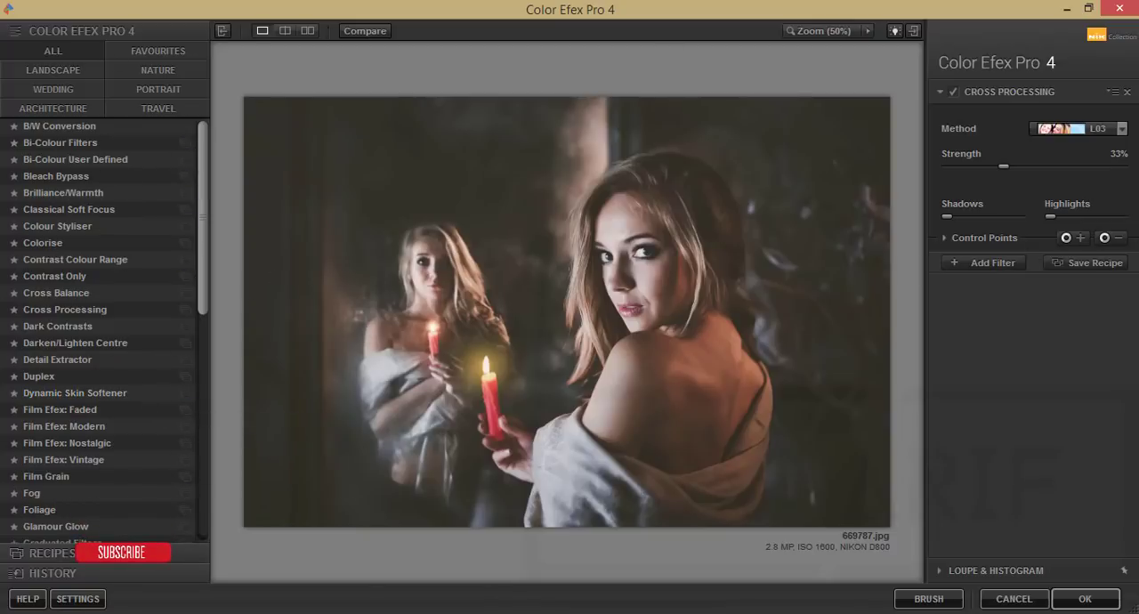
{"action": "left_click", "coordinate": [64, 309]}
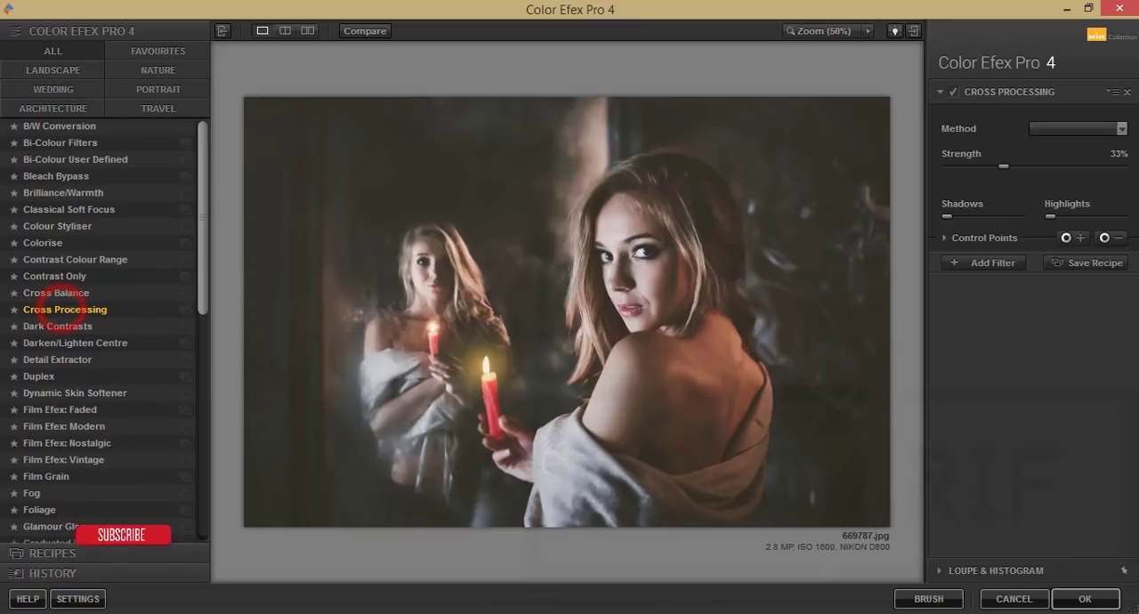
Set the Cross Processing method to L03 and its strength to 30%
{"action": "left_click", "coordinate": [1122, 129]}
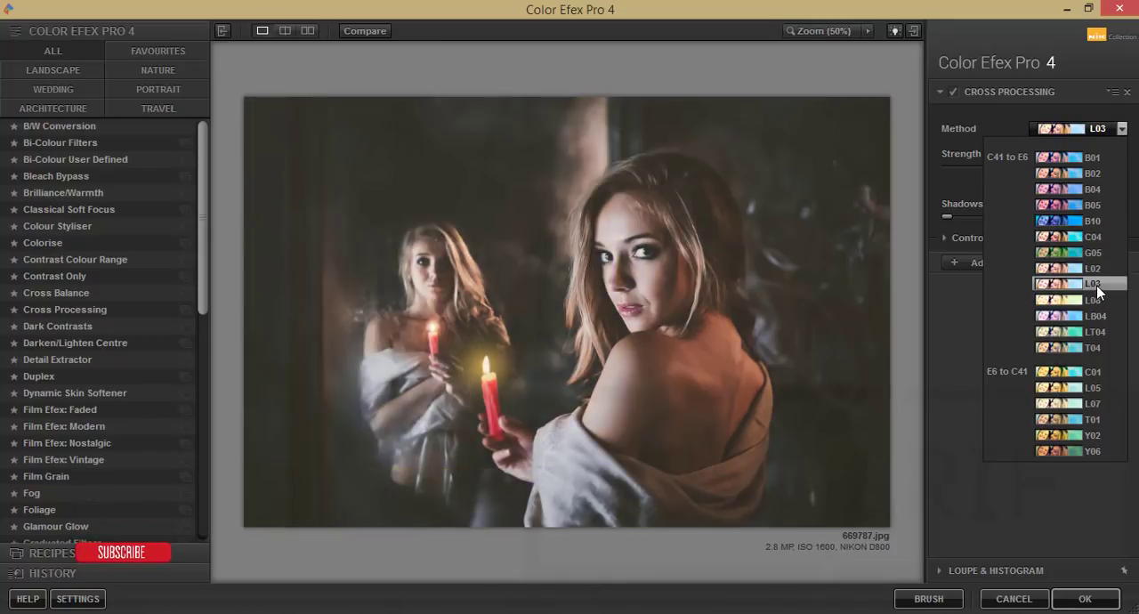
{"action": "left_click", "coordinate": [1105, 288]}
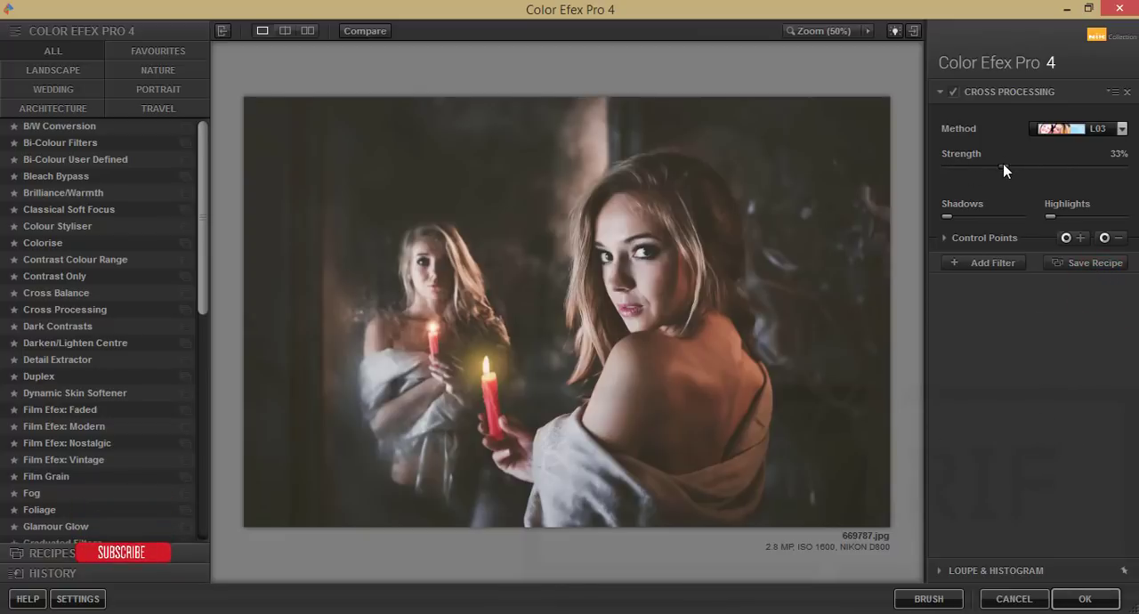
{"action": "left_click_drag", "start_coordinate": [1003, 167], "coordinate": [1101, 165]}
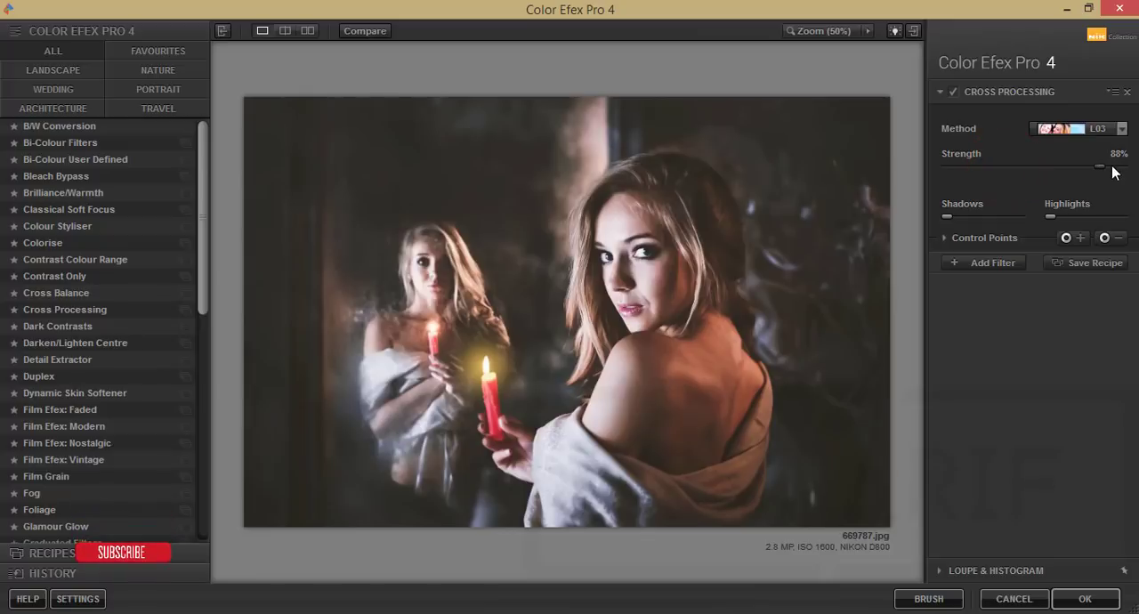
{"action": "left_click", "coordinate": [1119, 155]}
{"action": "type", "text": "30"}
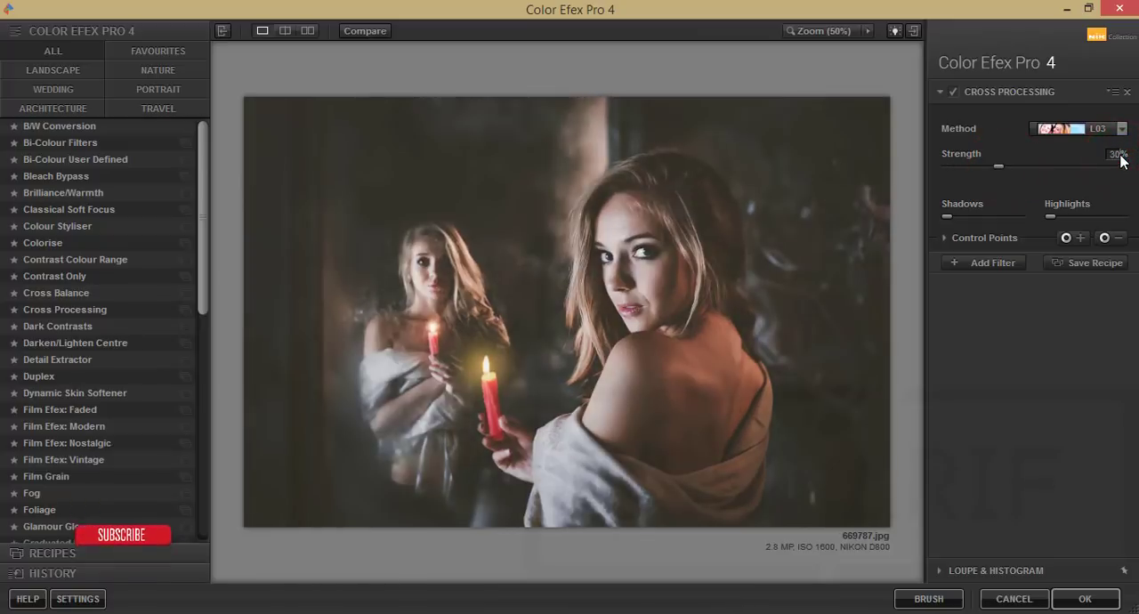
Set the Cross Processing shadows to 0% and the highlights to their minimum, and apply the filter to the portrait
{"action": "left_click", "coordinate": [945, 238]}
{"action": "left_click_drag", "start_coordinate": [947, 217], "coordinate": [822, 205]}
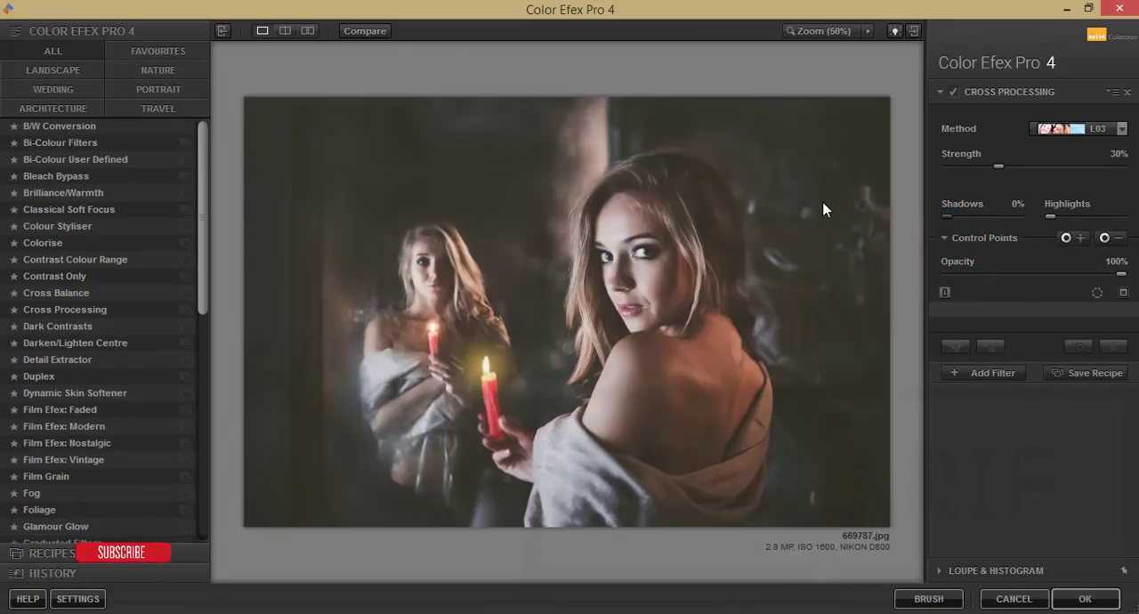
{"action": "left_click_drag", "start_coordinate": [1051, 215], "coordinate": [943, 209]}
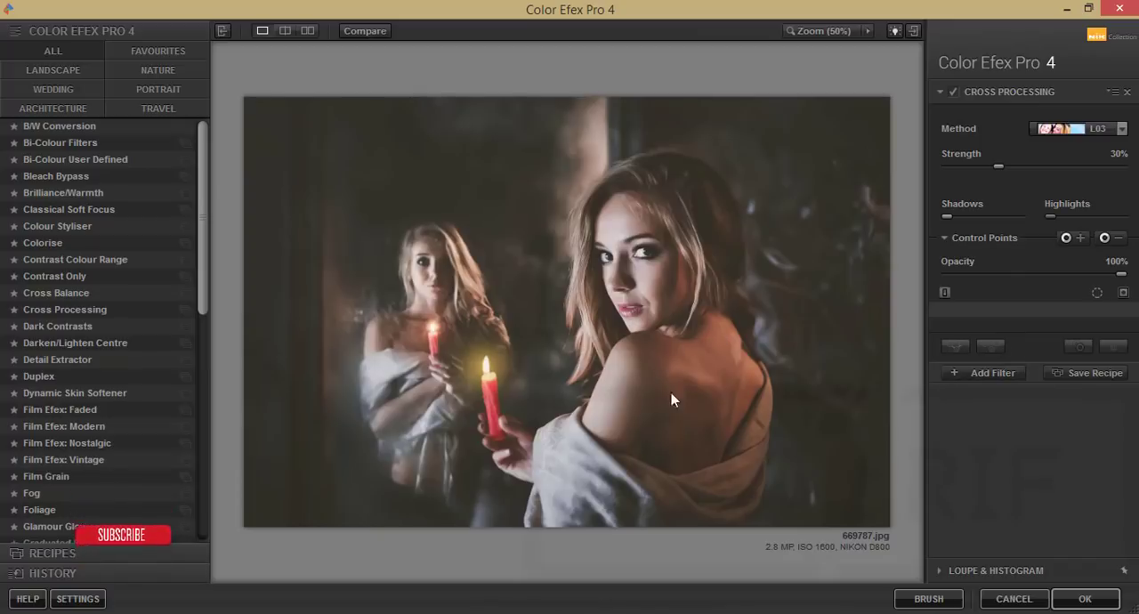
{"action": "left_click", "coordinate": [1084, 599]}
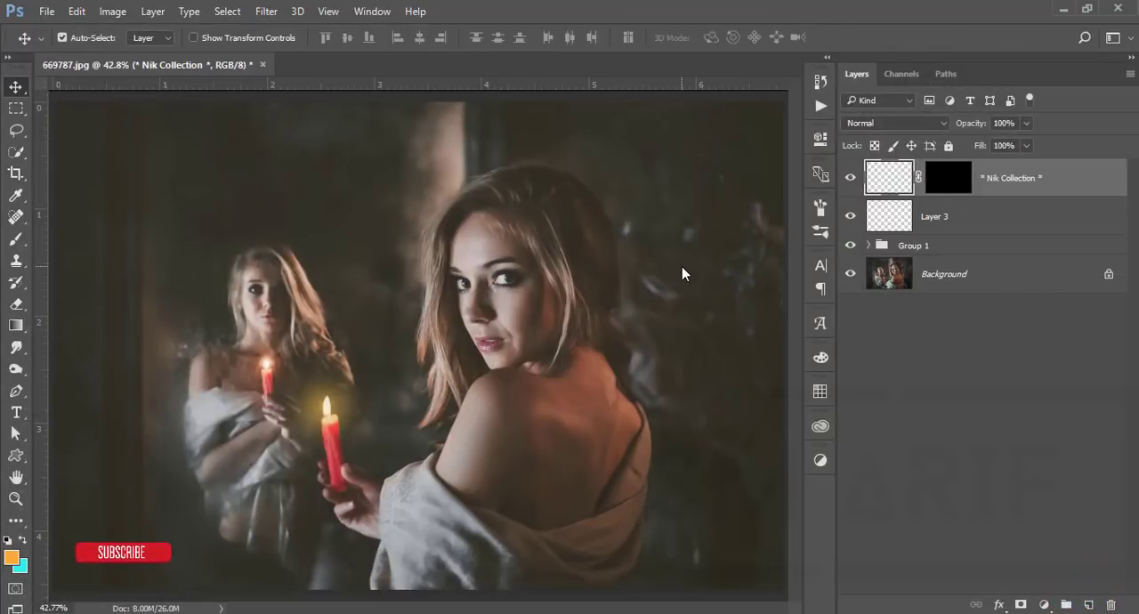
Compare the filtered portrait with the original by toggling visibility from the Background layer
{"action": "left_click", "coordinate": [850, 276], "text": "alt"}
{"action": "left_click", "coordinate": [850, 276], "text": "alt"}
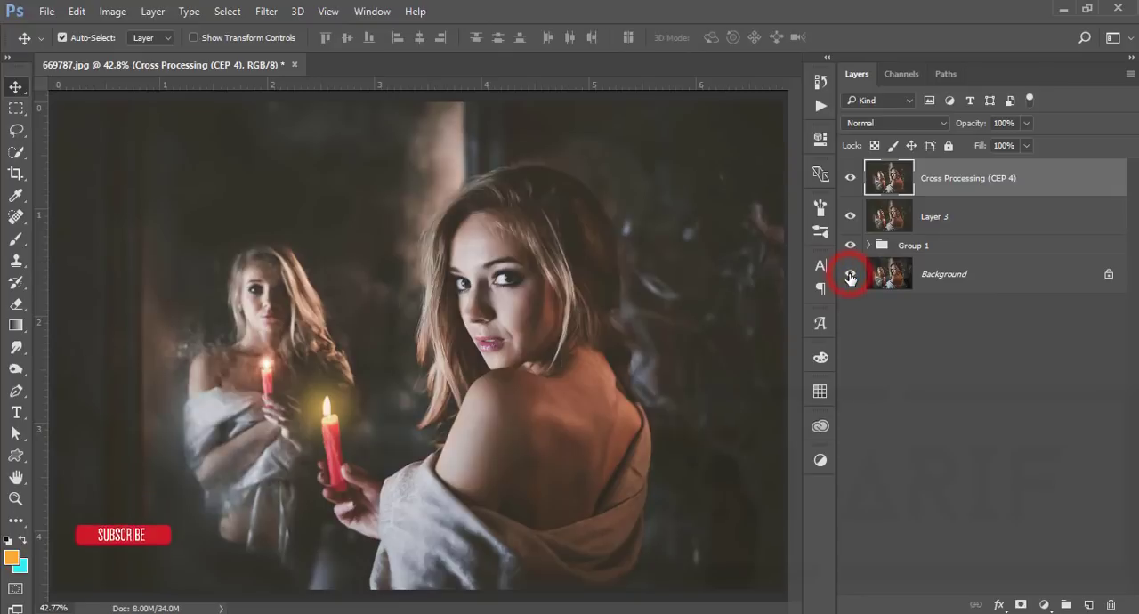